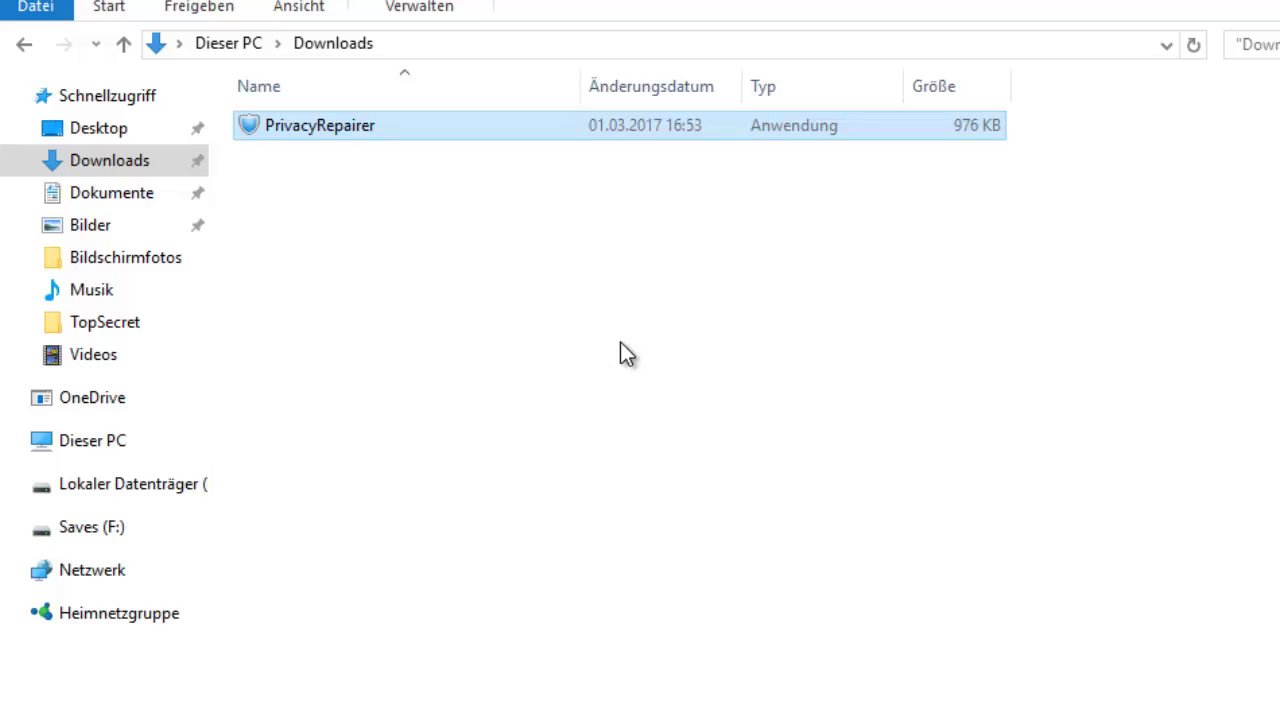
click(304, 120)
click(293, 185)
click(238, 130)
click(302, 130)
click(316, 178)
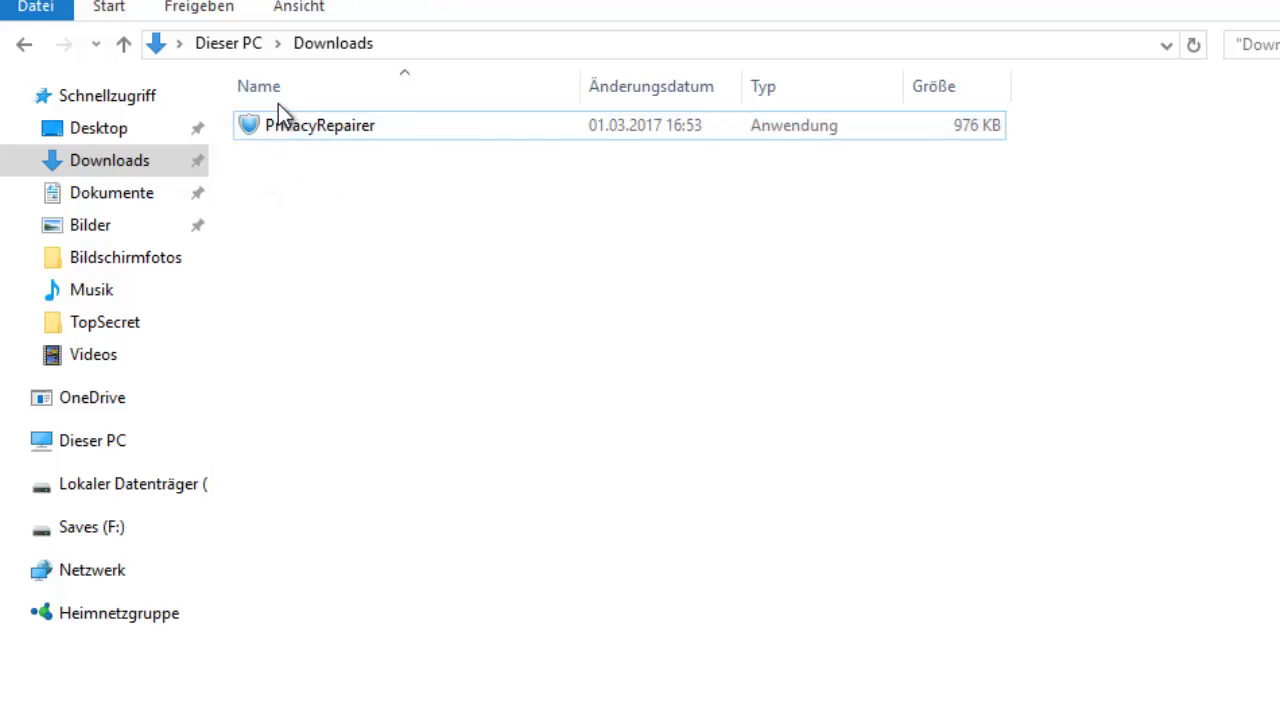
click(281, 128)
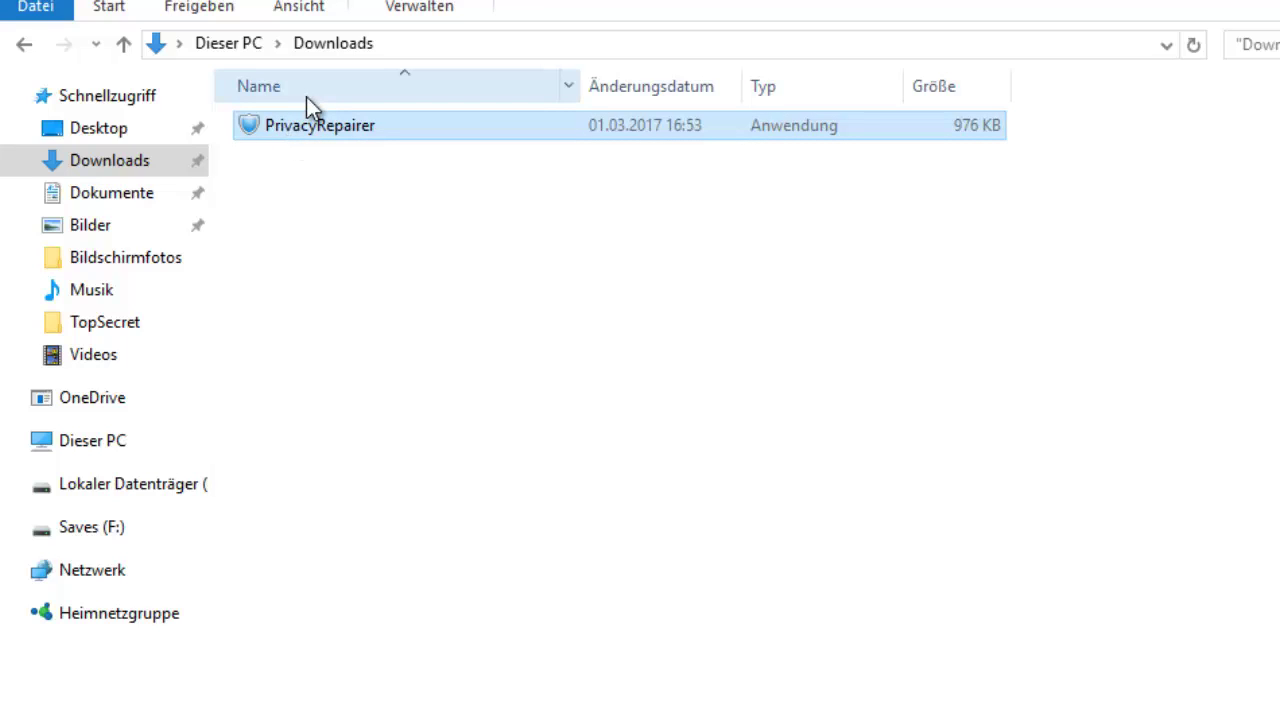
click(371, 143)
click(349, 132)
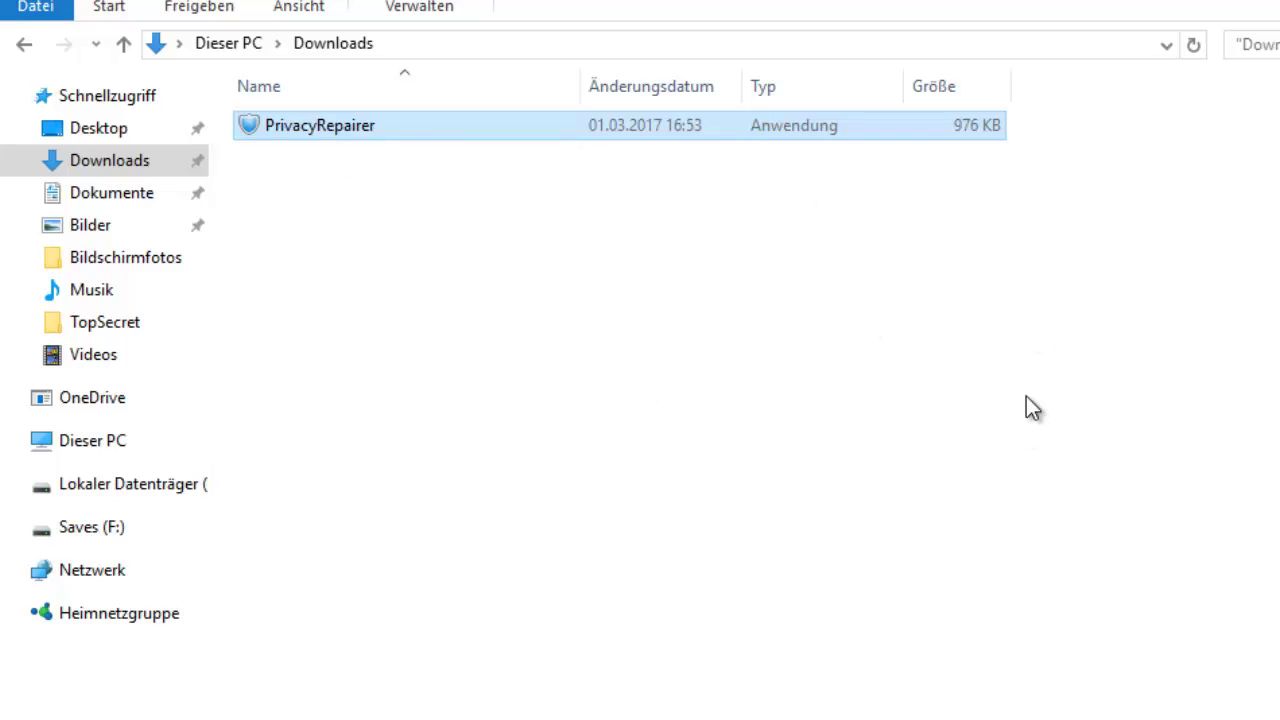
click(349, 131)
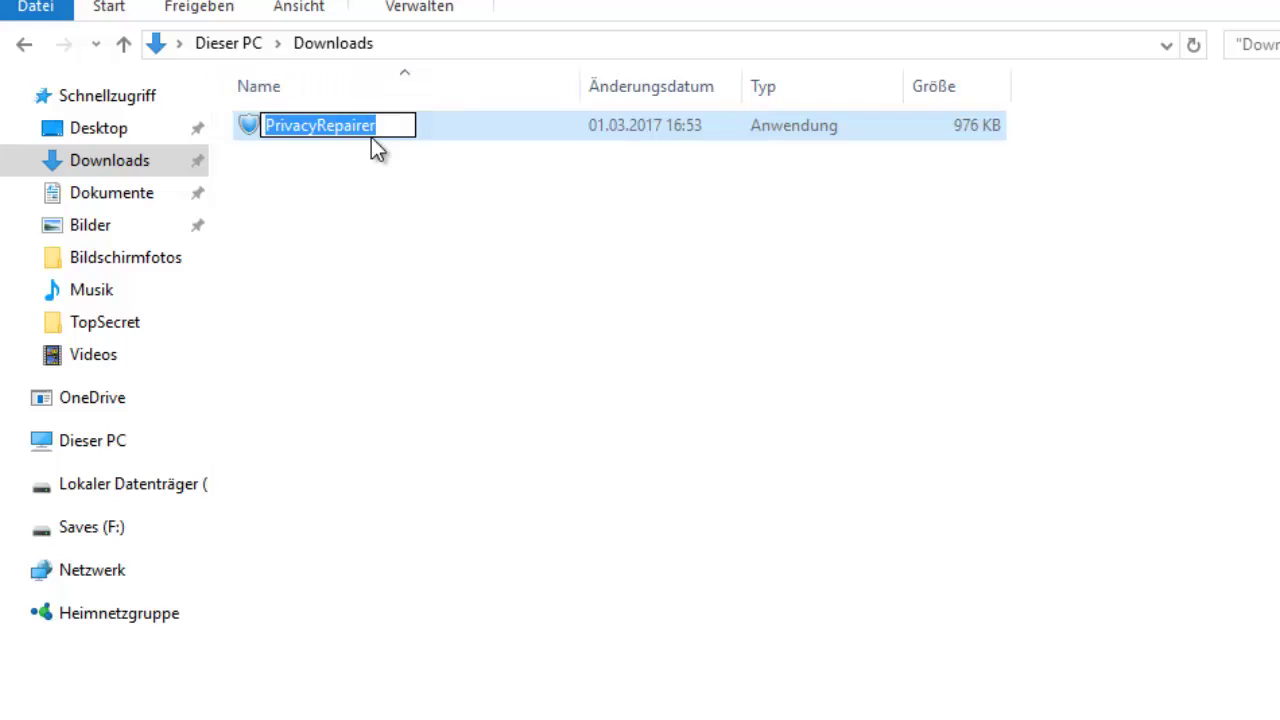
click(386, 220)
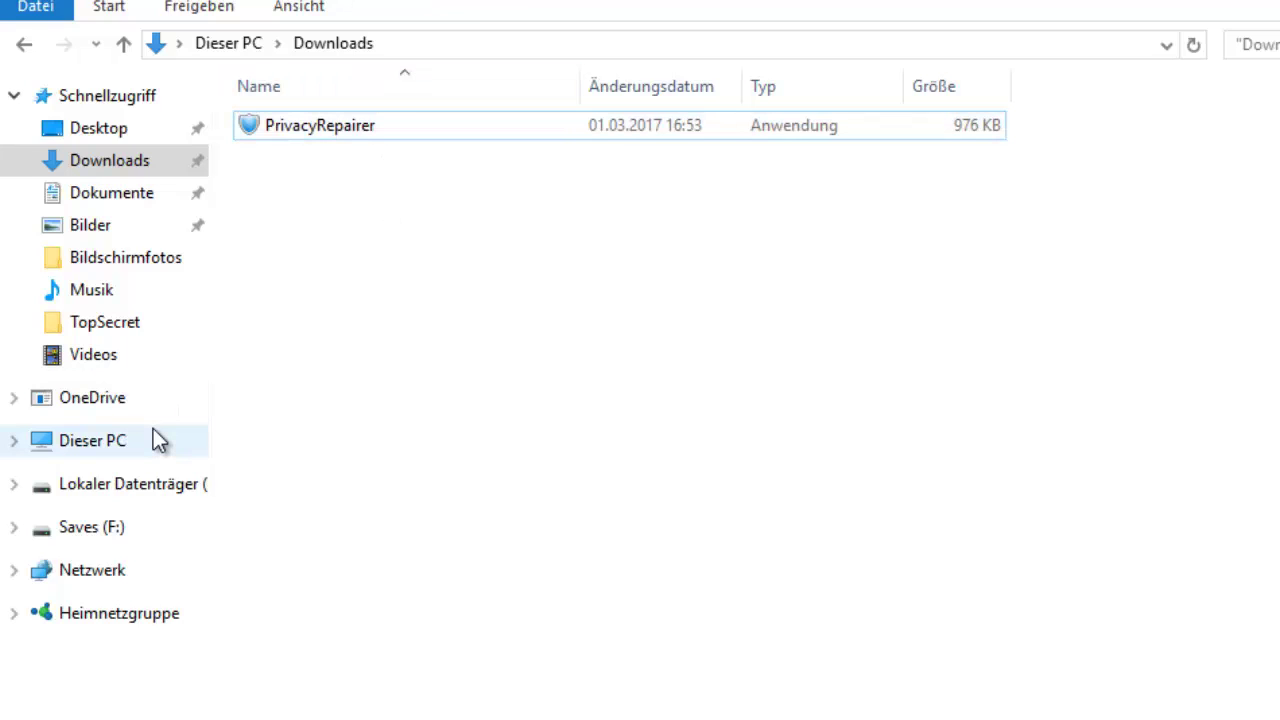
- Open the properties of Dieser PC to show the computer's basic system information
click(105, 445)
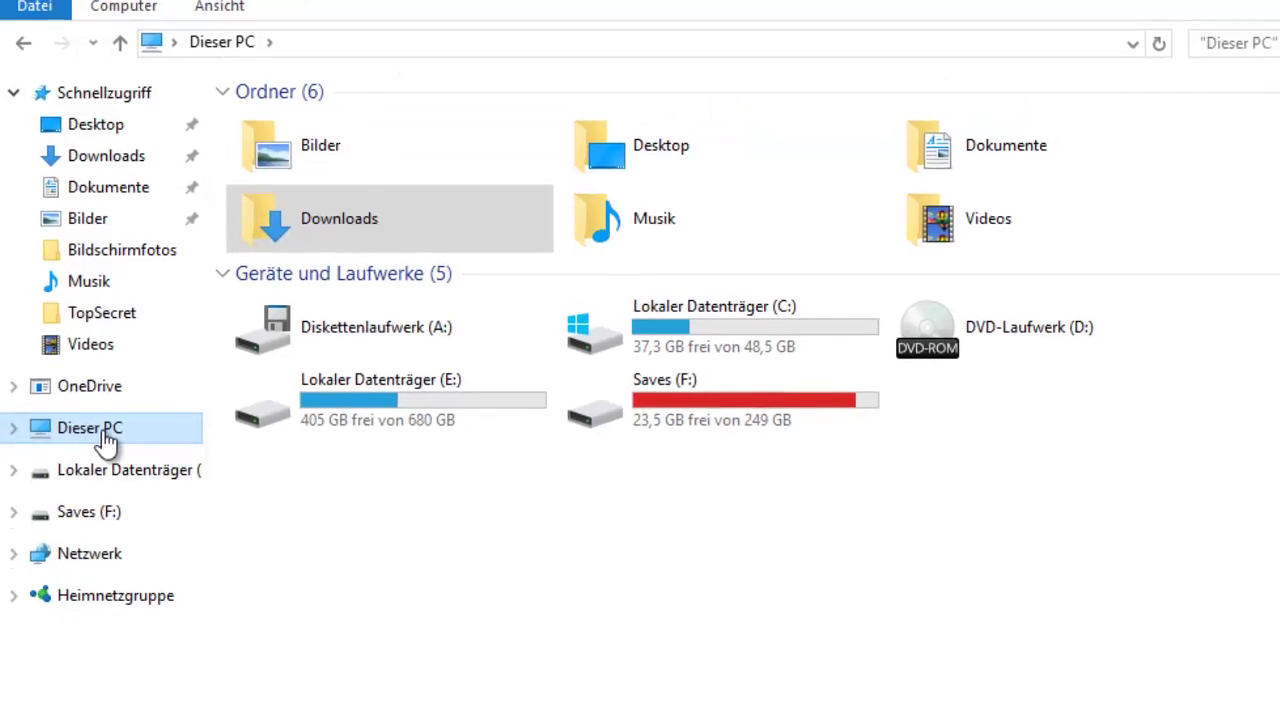
right_click(103, 405)
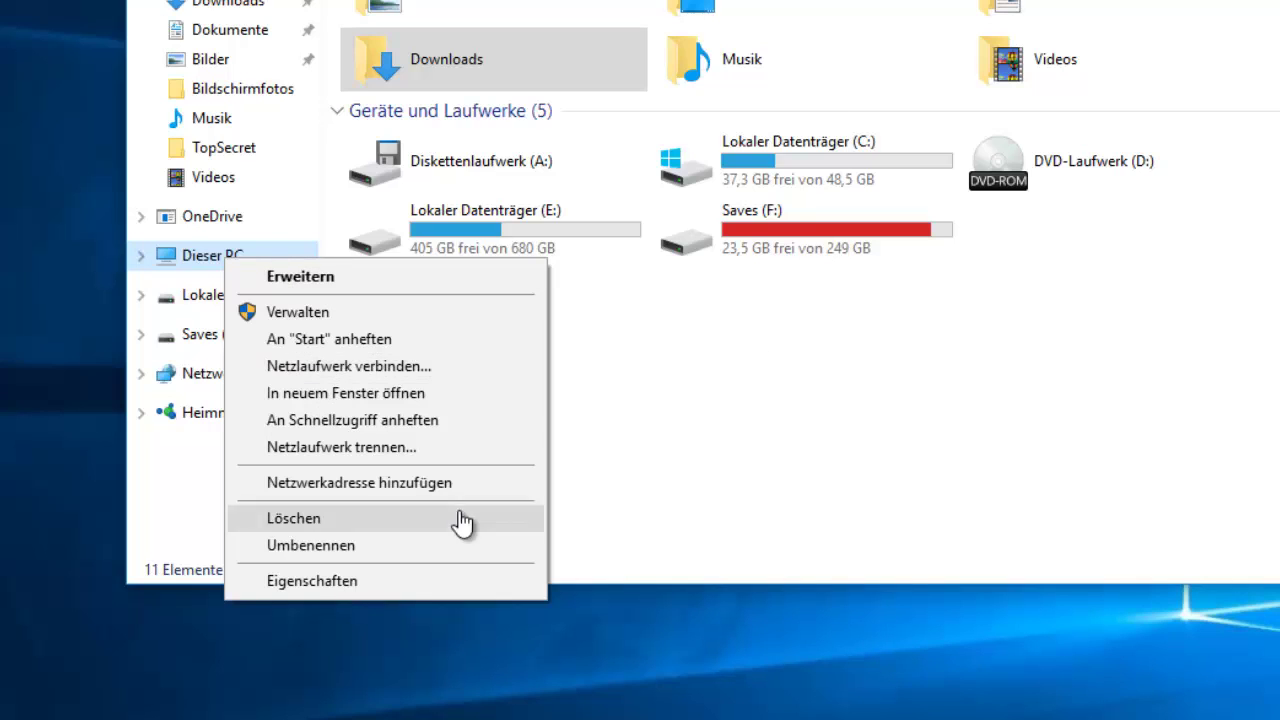
click(862, 388)
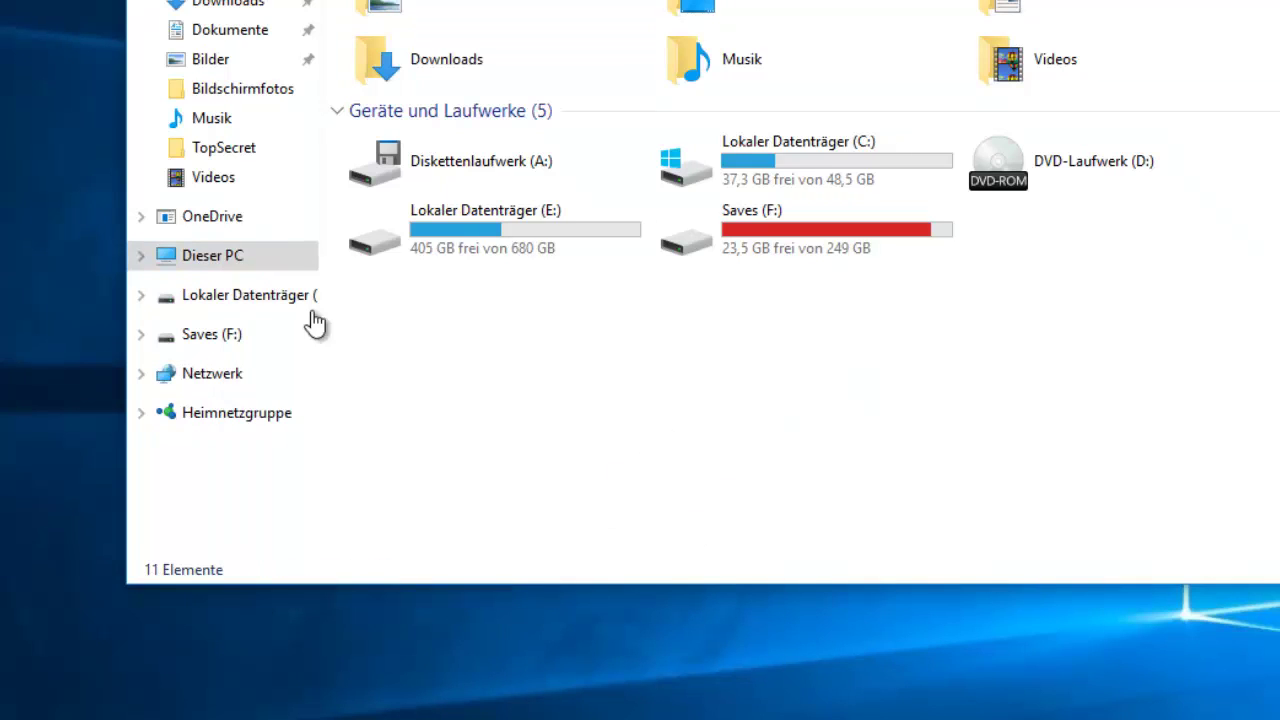
right_click(187, 263)
click(198, 266)
right_click(198, 266)
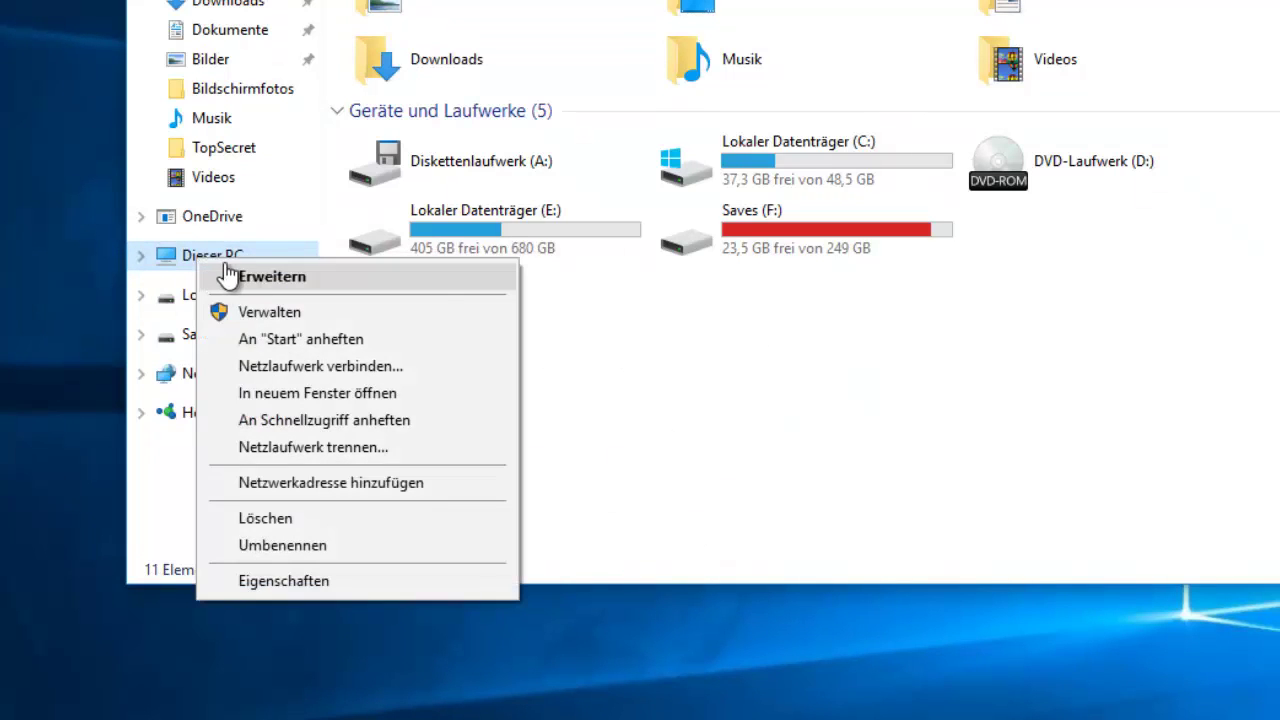
click(256, 270)
right_click(267, 257)
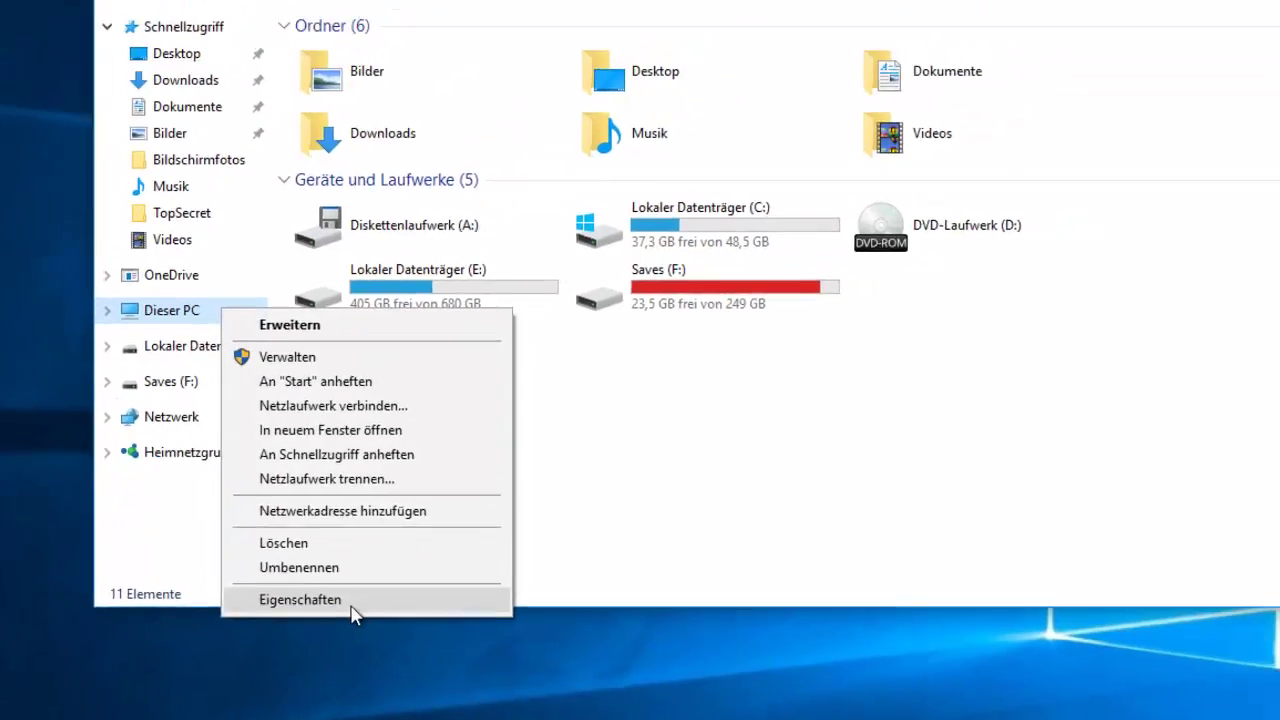
click(351, 604)
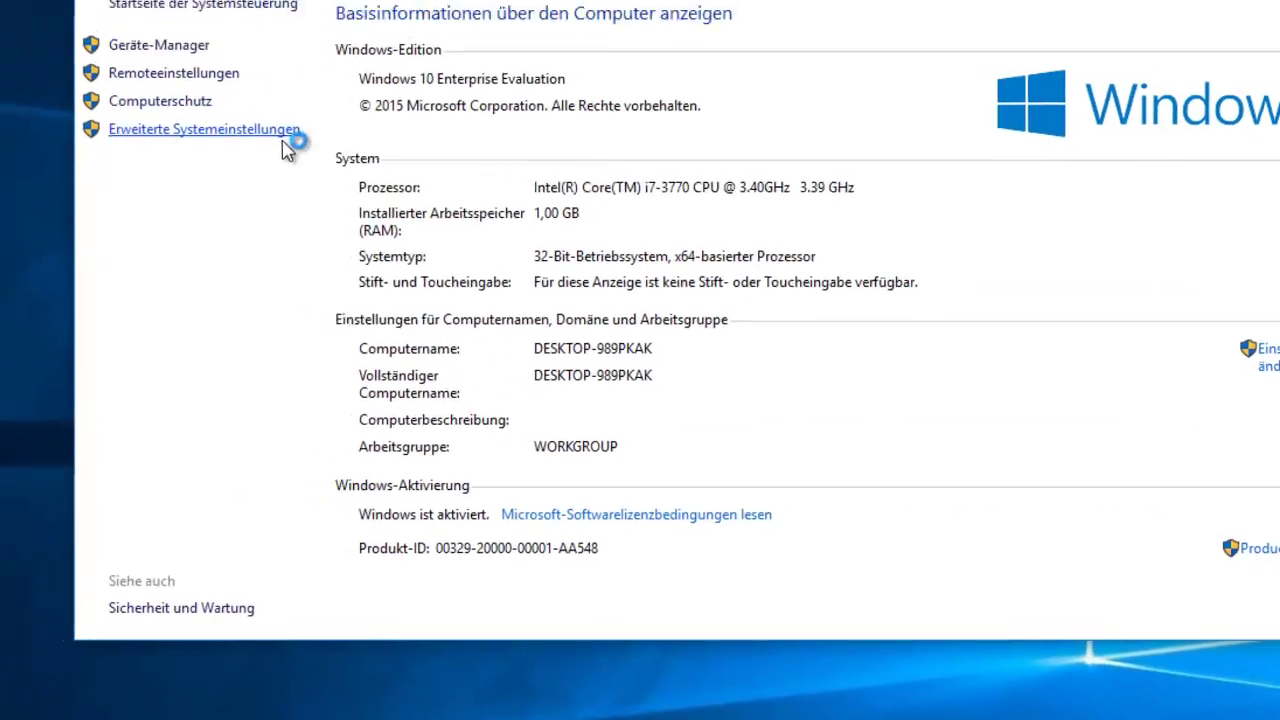
- Open the protection configuration for drive C: (System) from the Computerschutz section of the advanced system settings
click(258, 114)
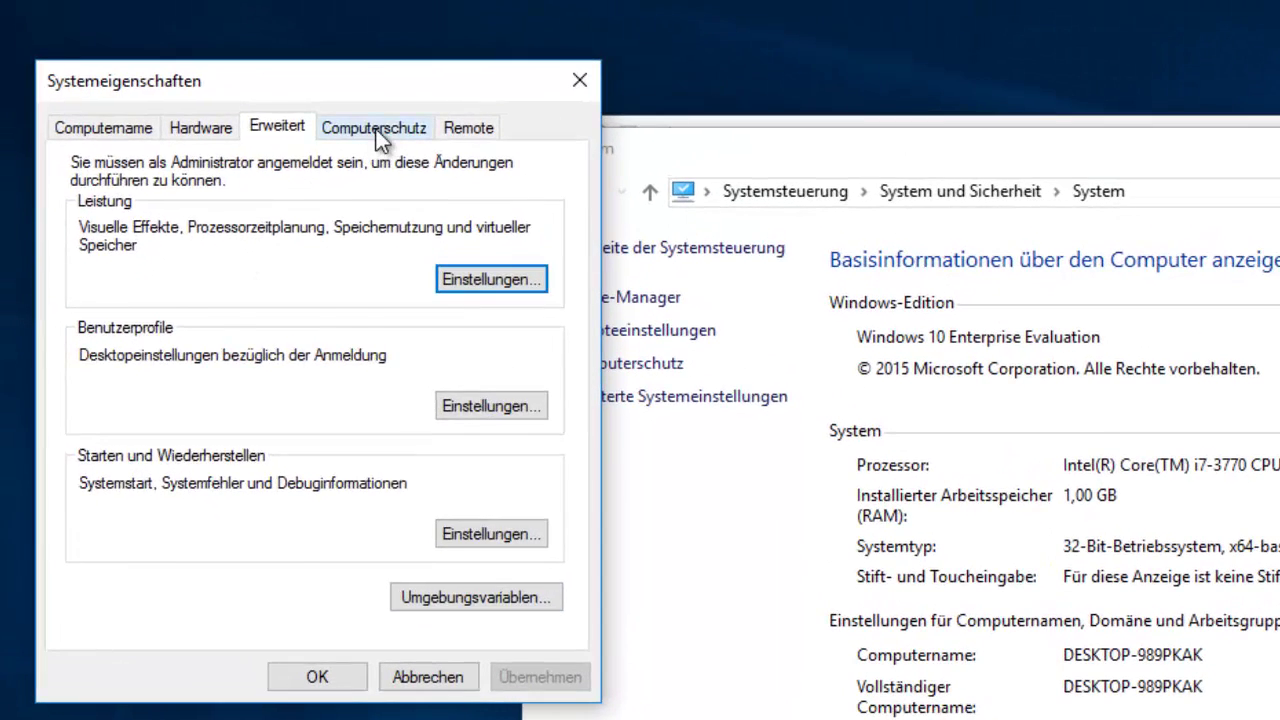
click(270, 92)
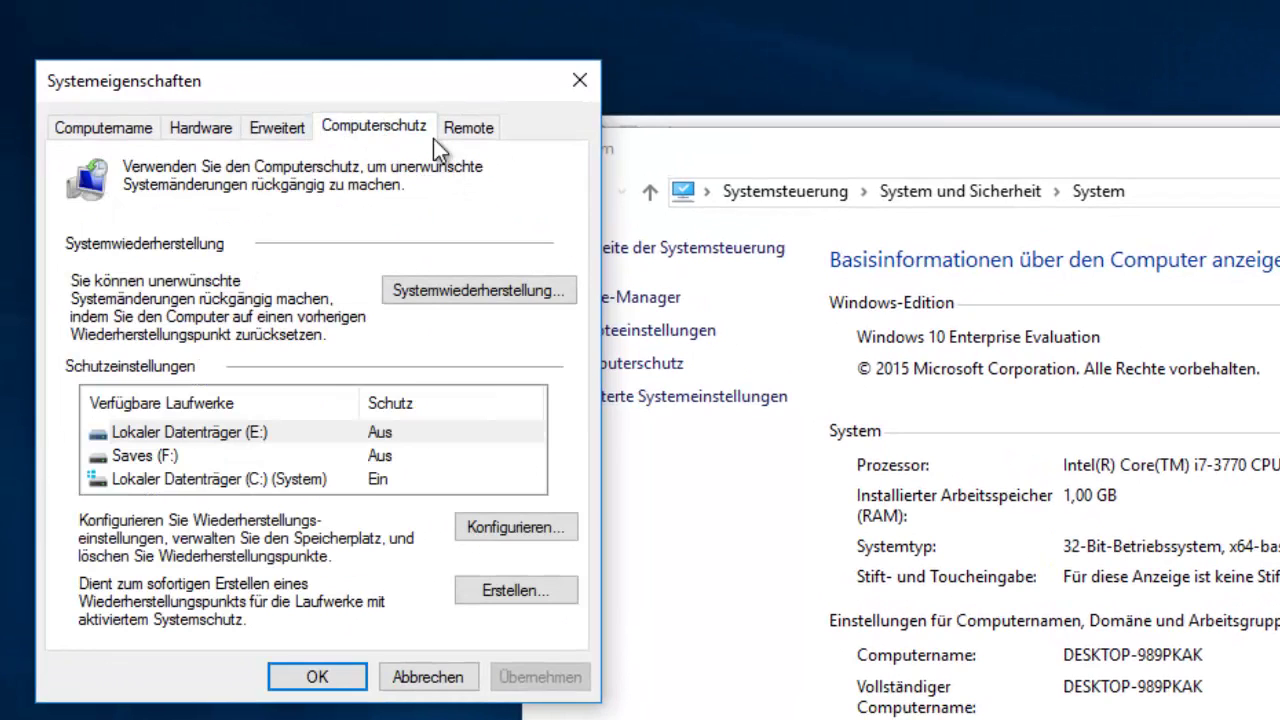
click(337, 480)
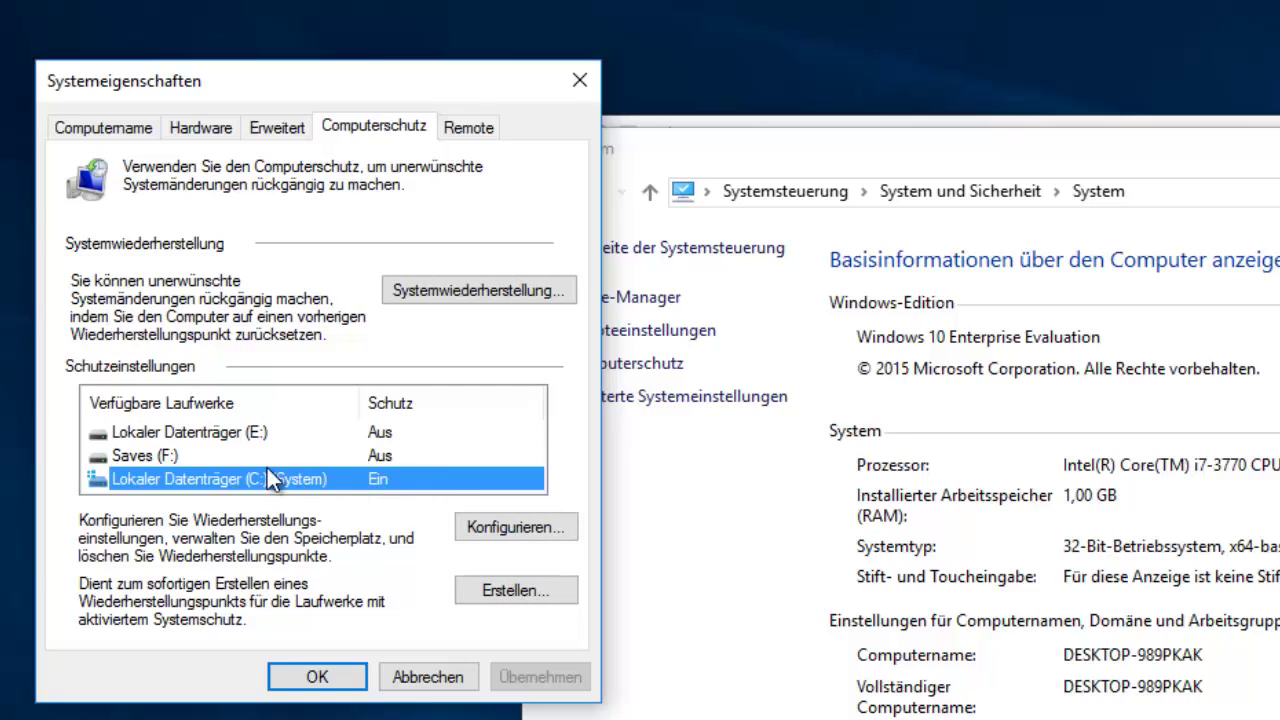
click(526, 530)
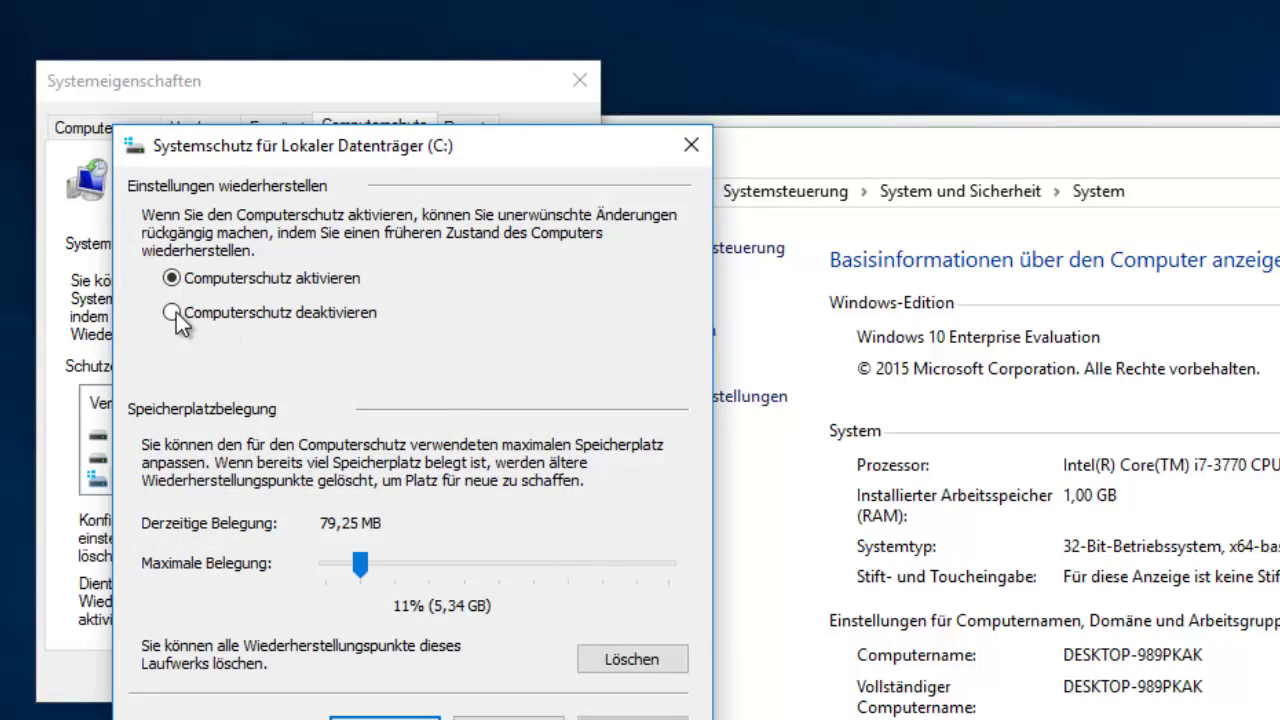
- Activate computer protection for drive C: with a maximum disk usage of 11% (5,34 GB) and apply it
click(176, 312)
drag(360, 565, 326, 565)
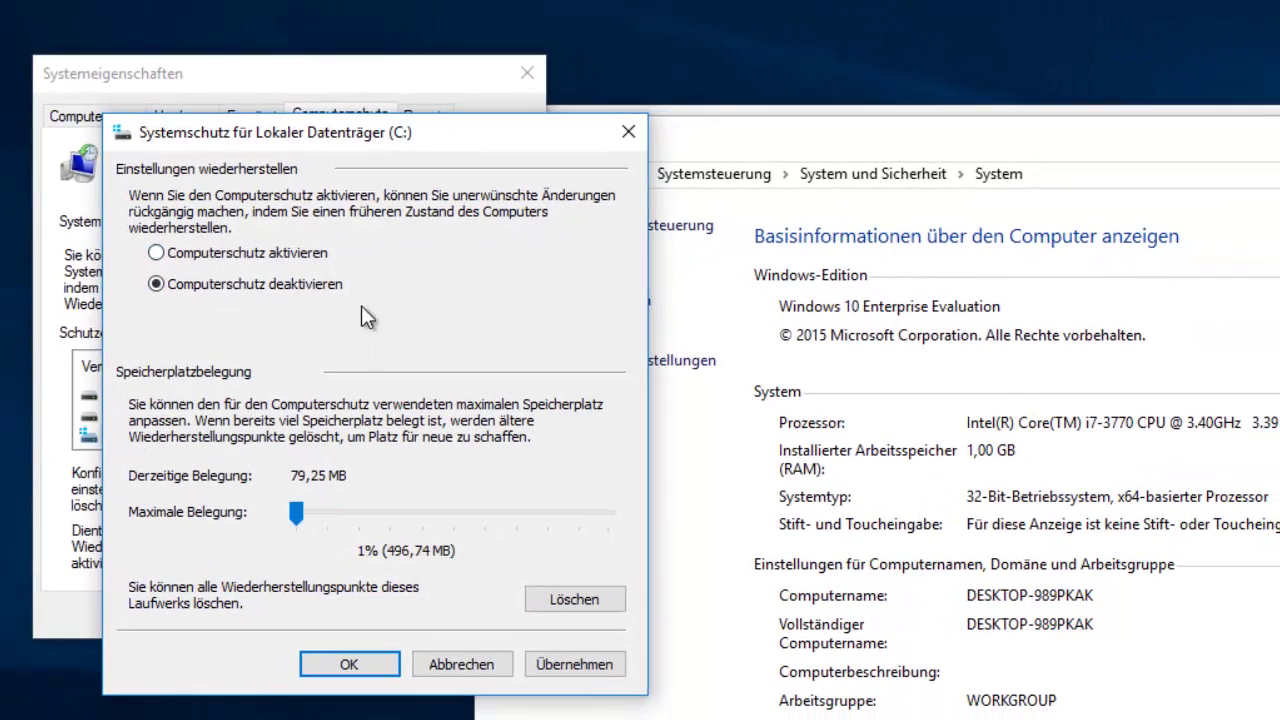
click(157, 254)
drag(298, 505, 330, 511)
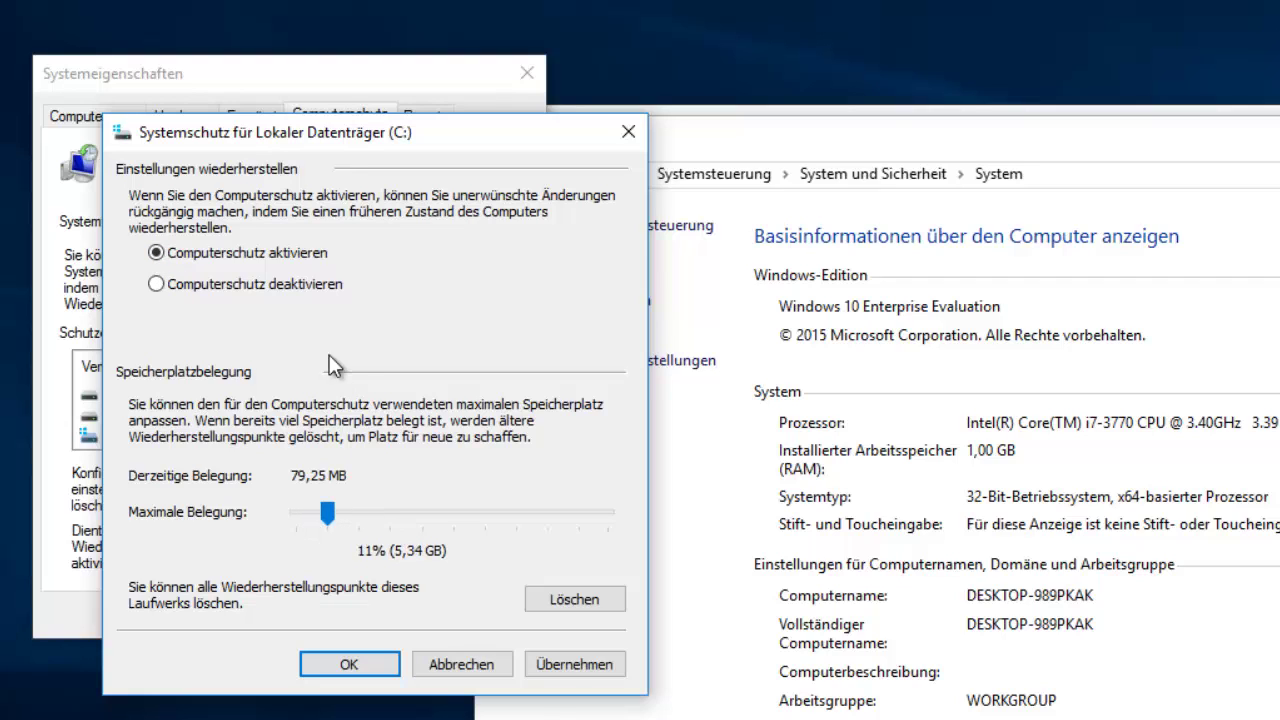
click(580, 665)
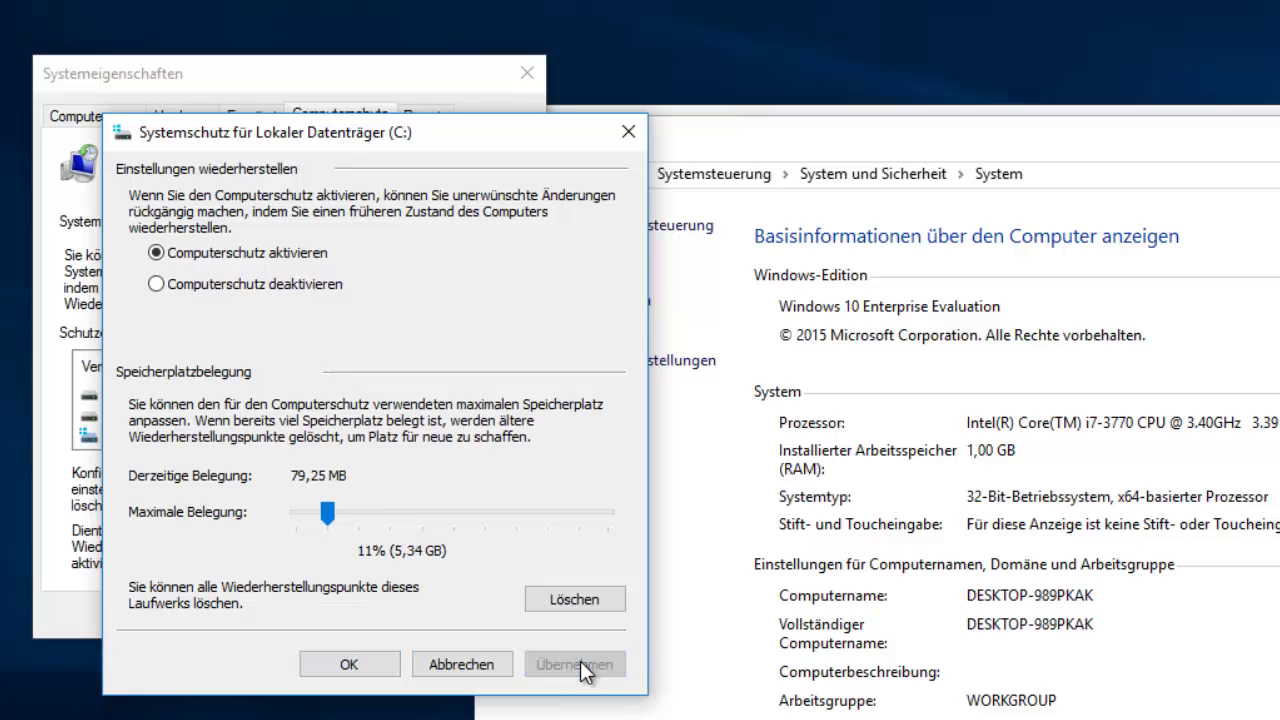
click(349, 665)
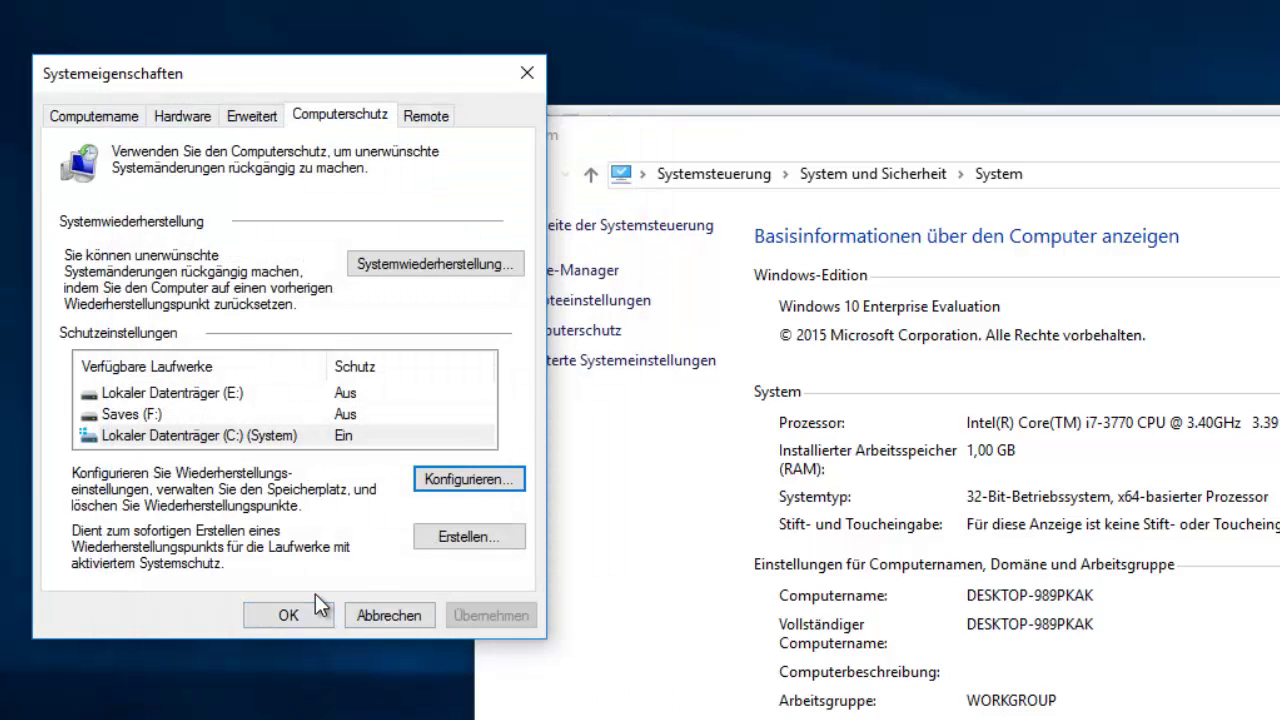
- Create a restore point with the description "pr" and dismiss the completion notice
click(483, 541)
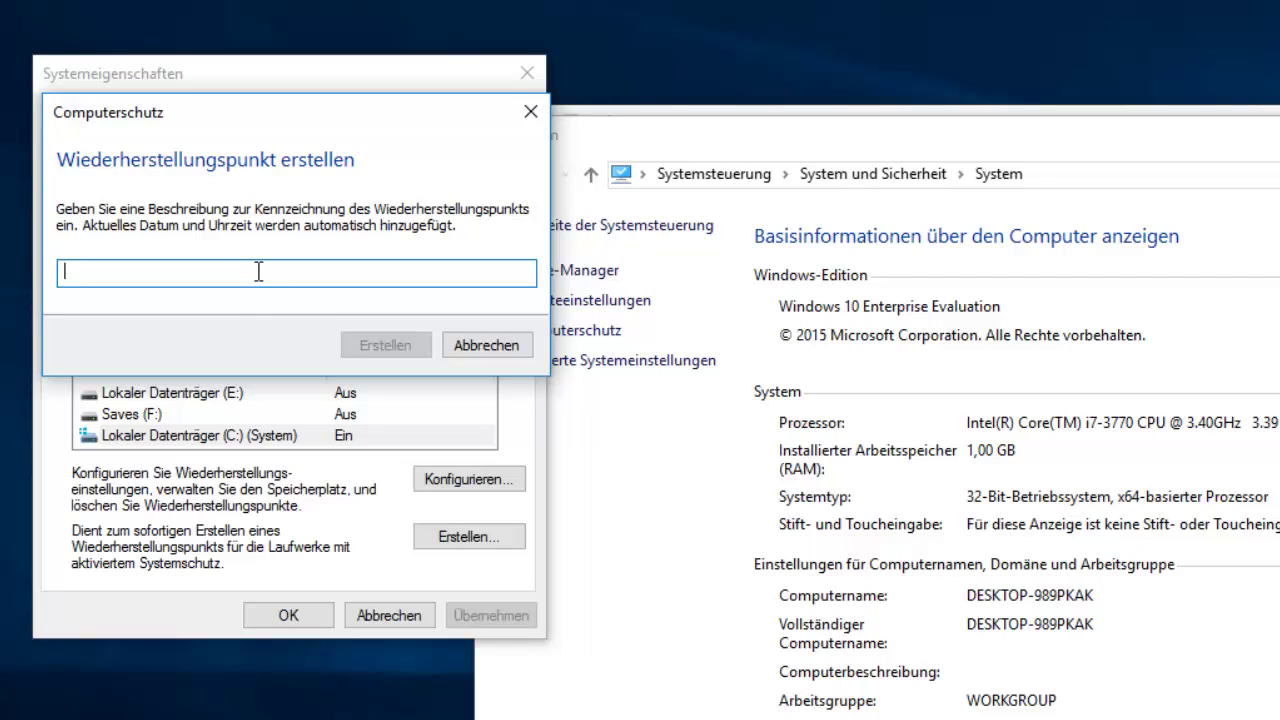
text(pr)
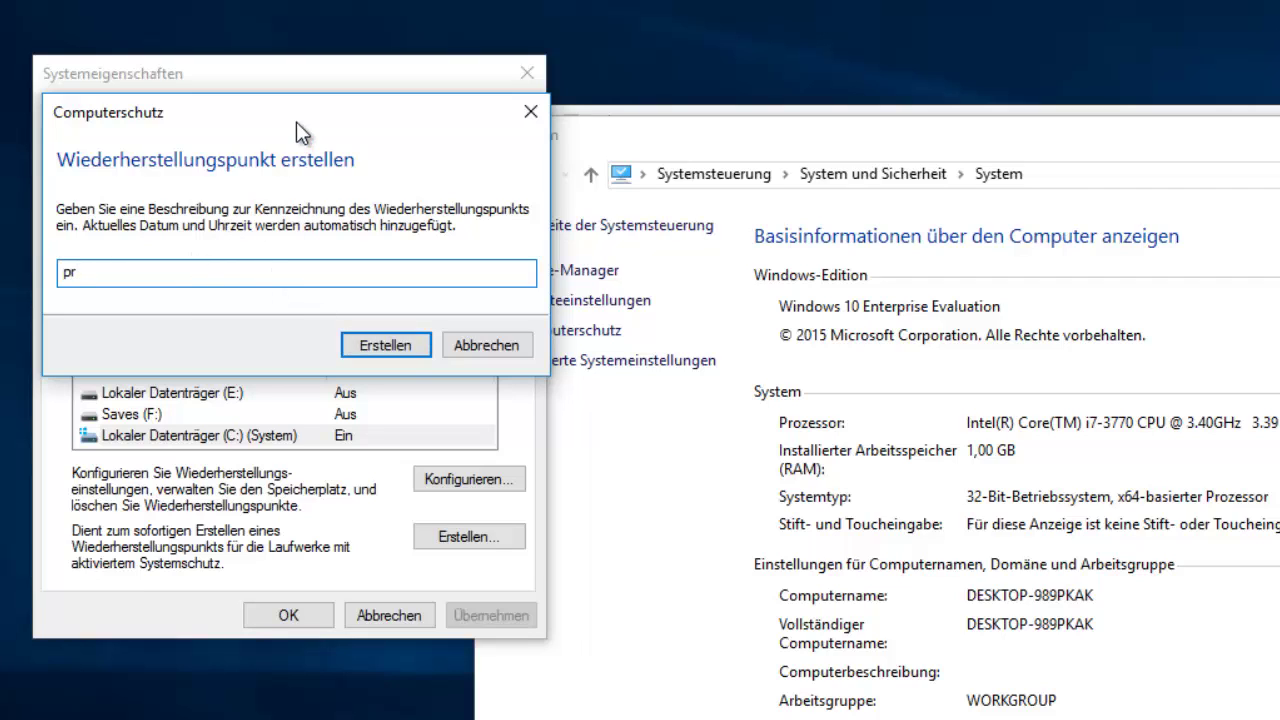
drag(246, 124, 371, 156)
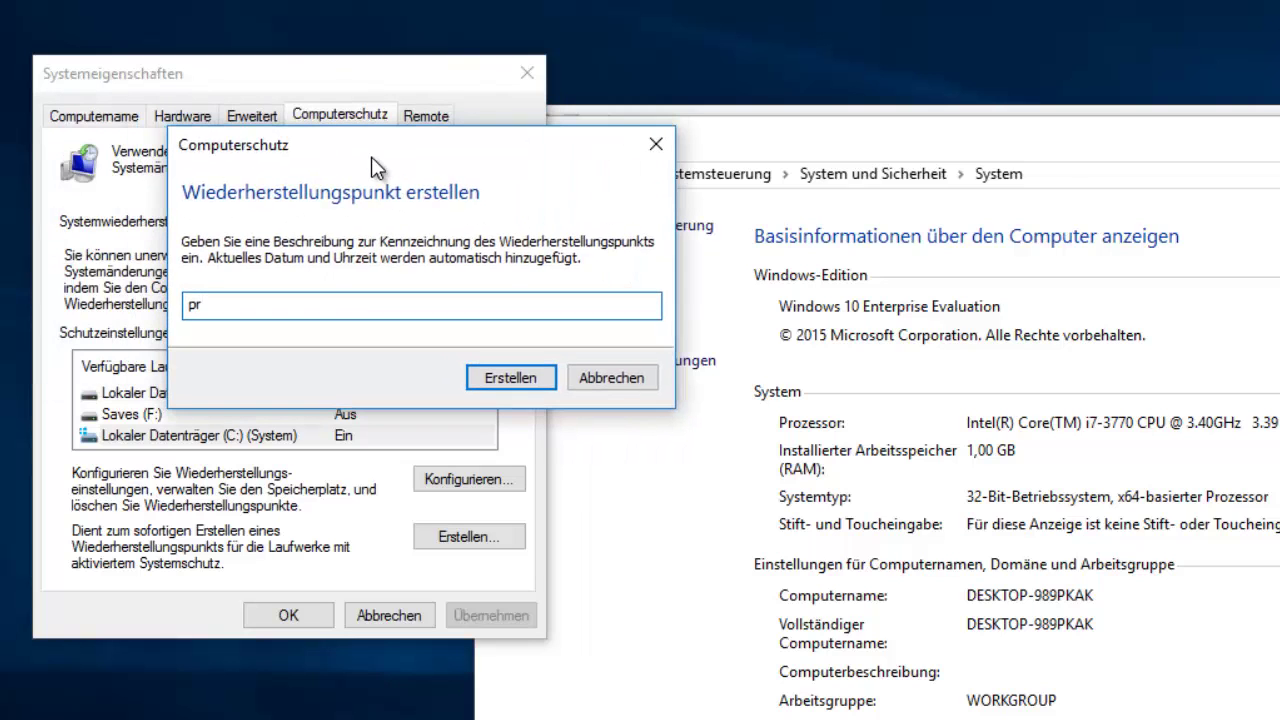
click(480, 376)
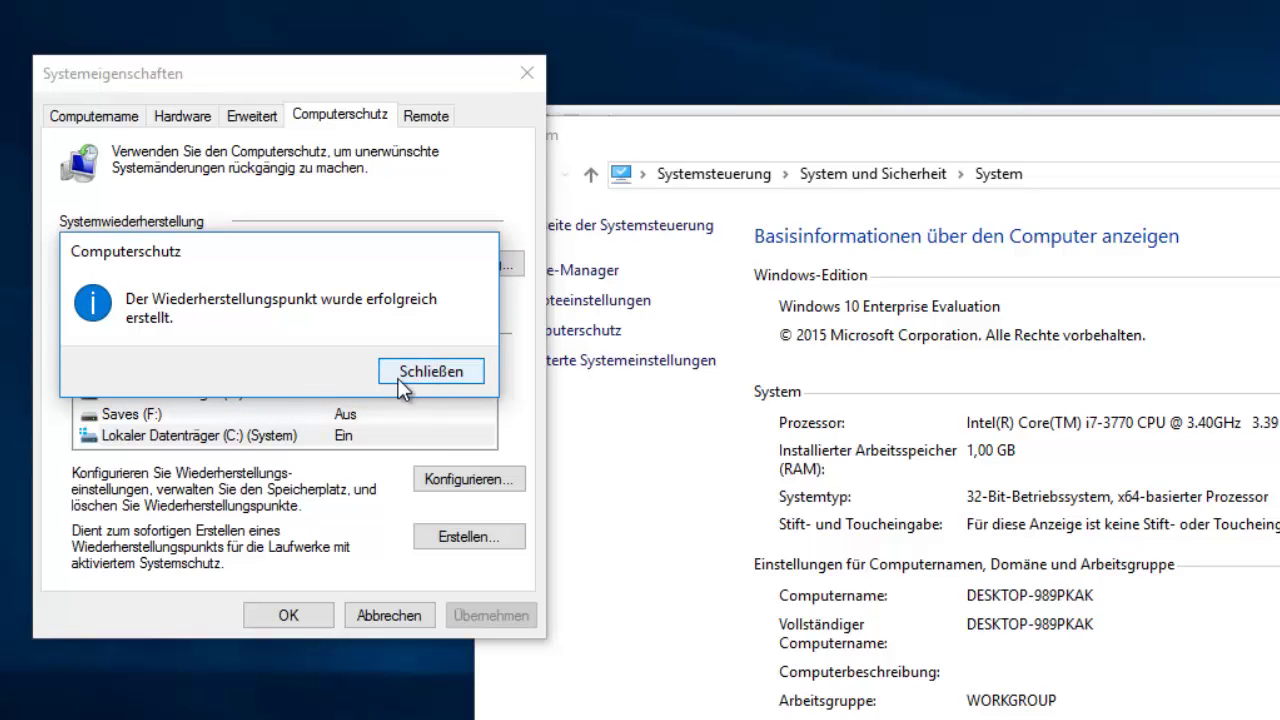
click(411, 365)
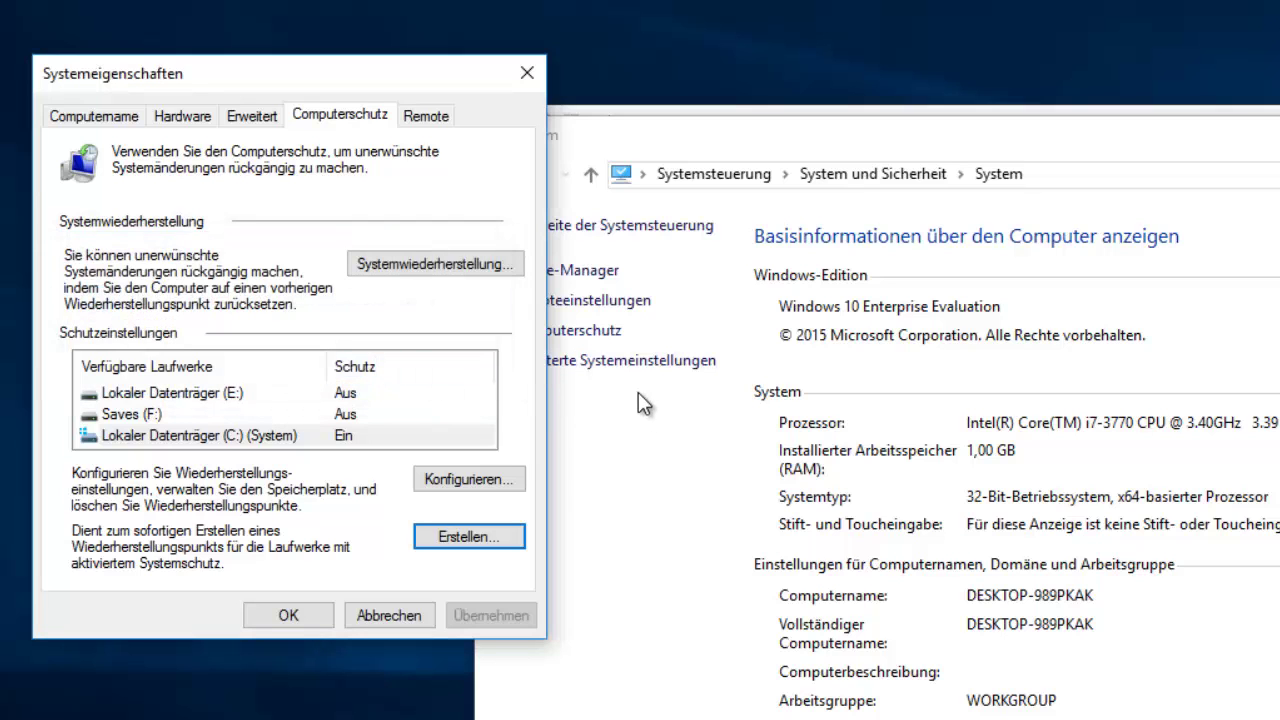
- Close the system properties dialog and the System window
click(527, 74)
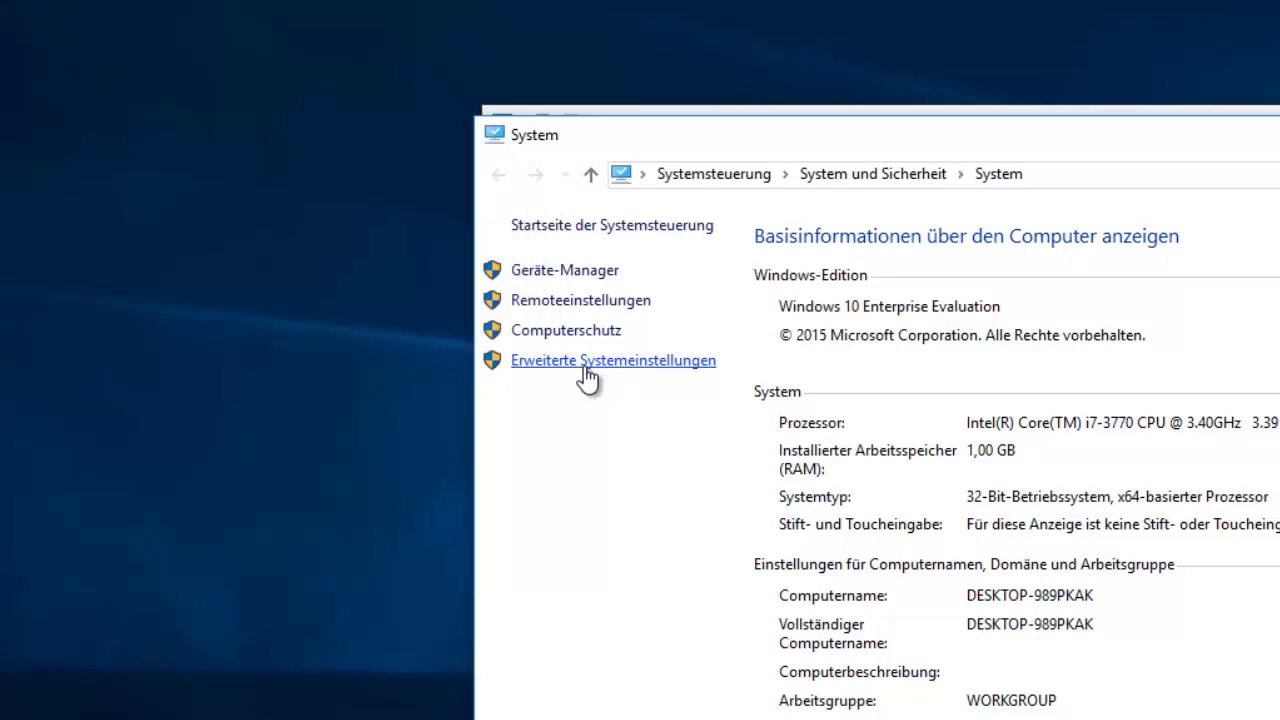
click(566, 378)
key(alt+F4)
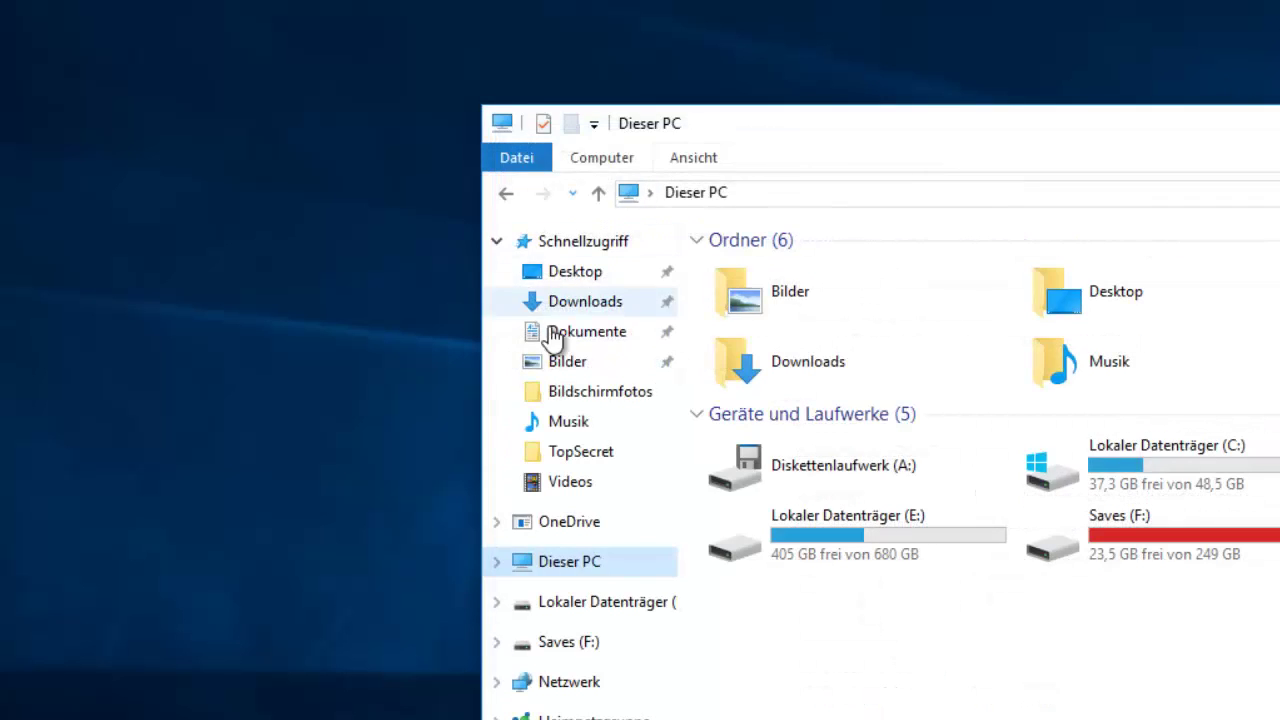
- Reopen the Computerschutz settings from the properties of Dieser PC and start the Systemwiederherstellung wizard
right_click(570, 563)
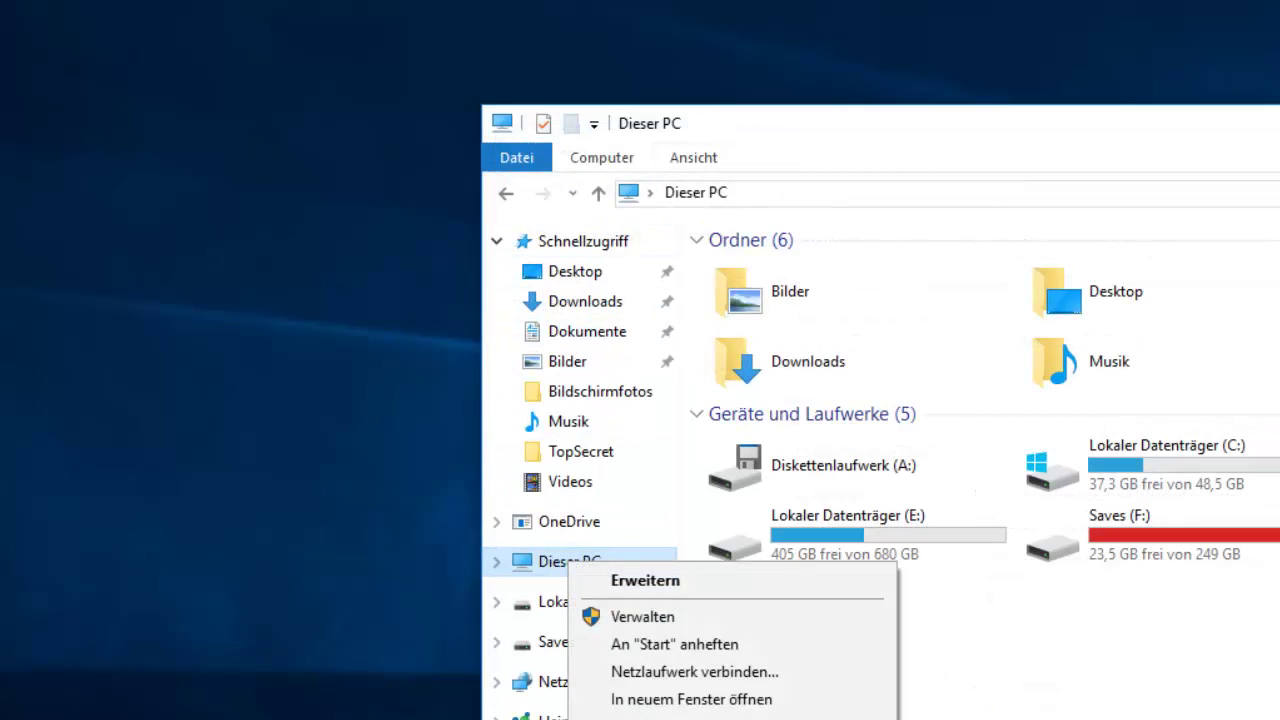
key(super+Pause)
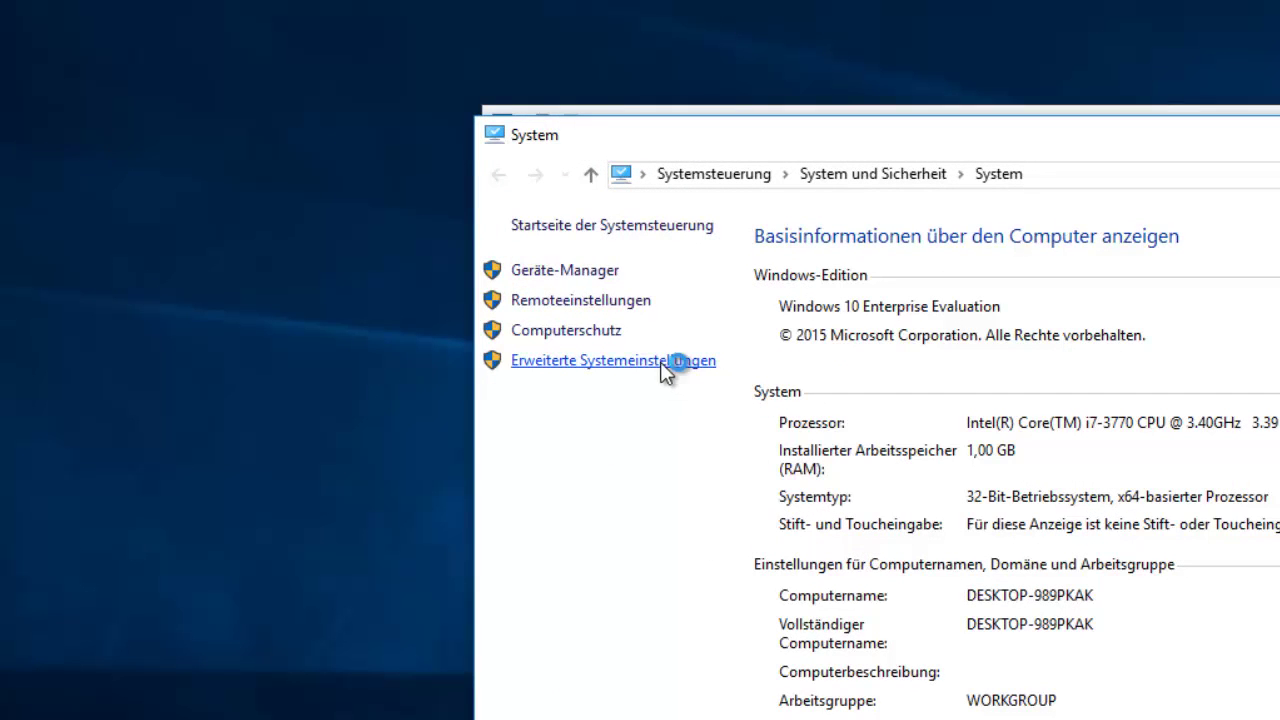
click(648, 362)
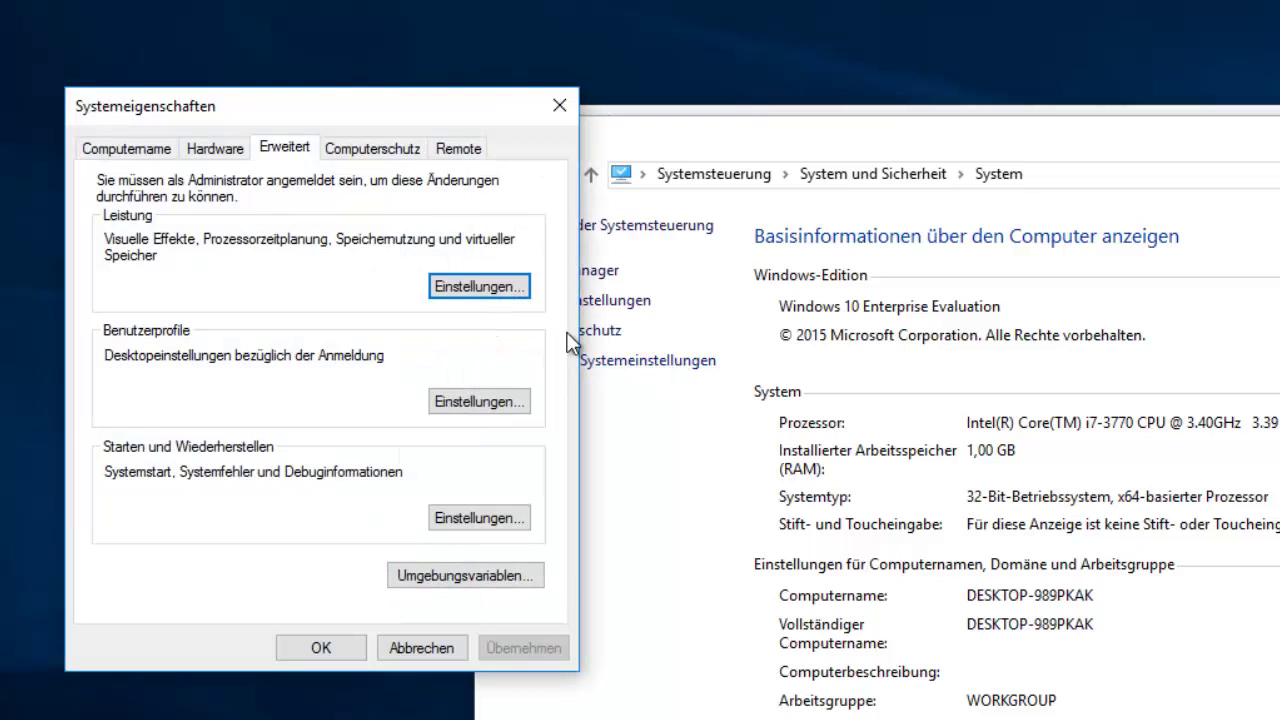
click(394, 152)
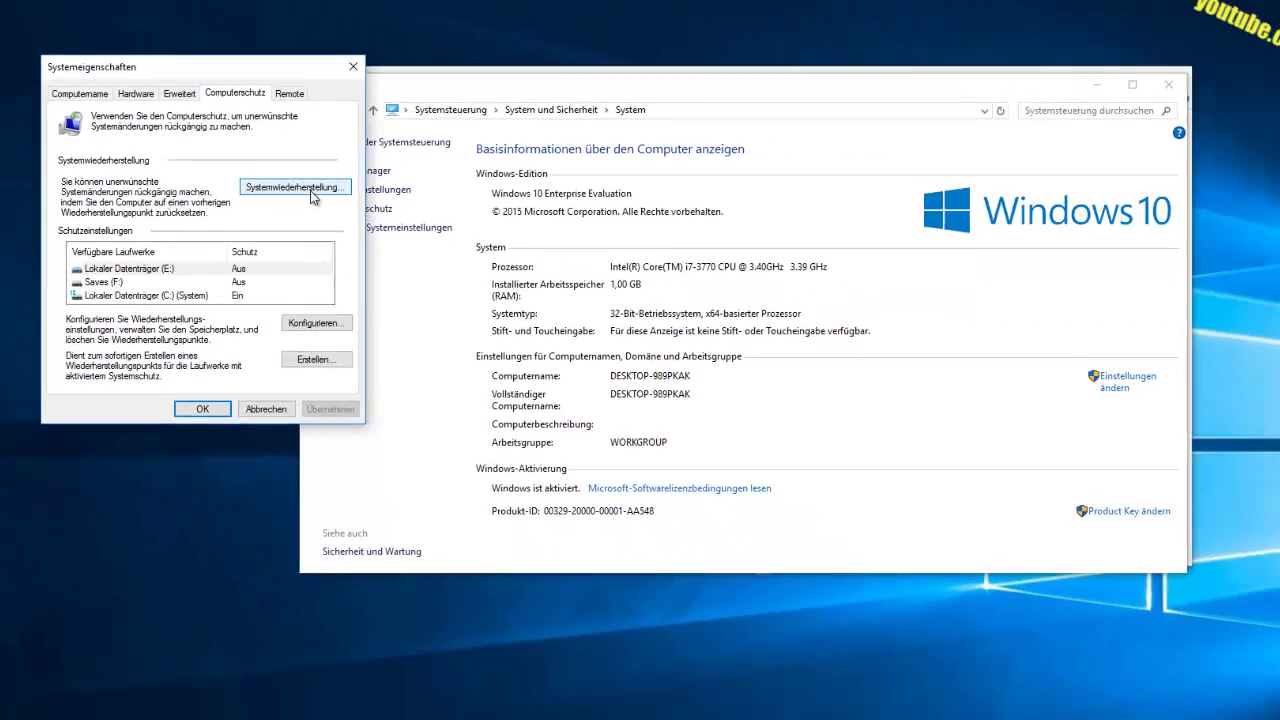
click(411, 253)
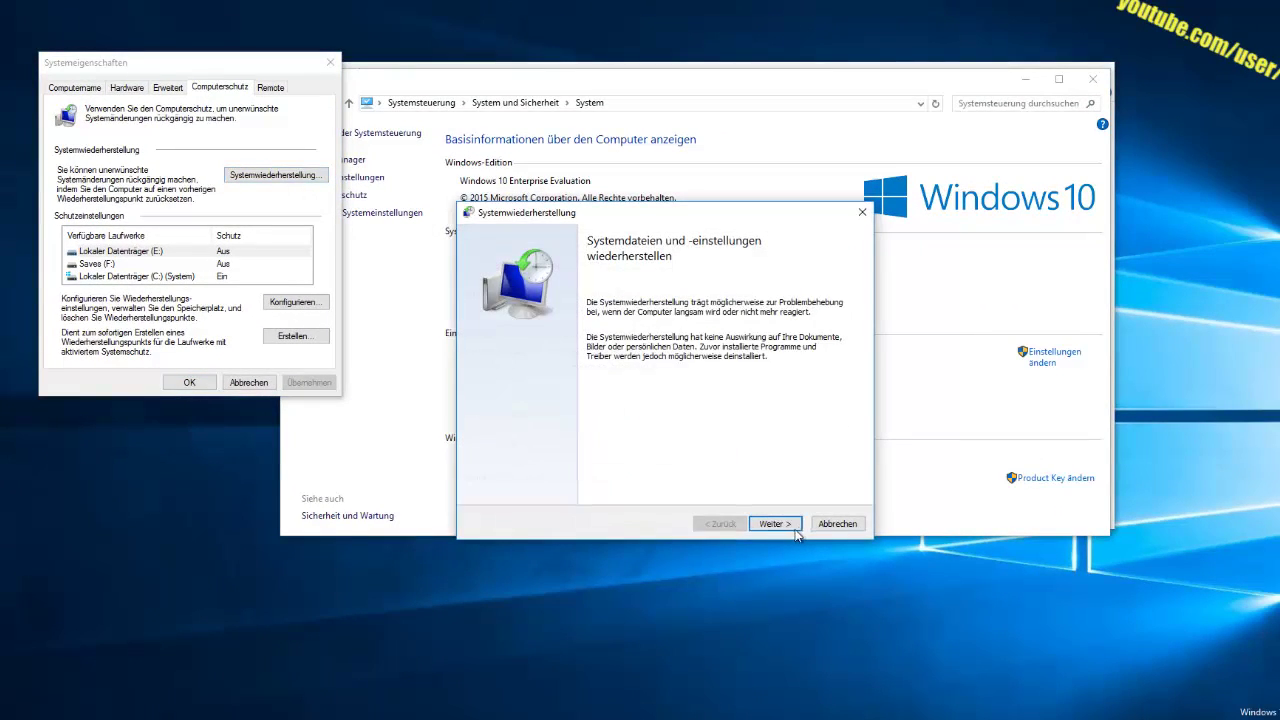
- Choose the restore point "priv" from 01.03.2017 15:16:54 and proceed to the confirmation page
click(776, 524)
click(610, 348)
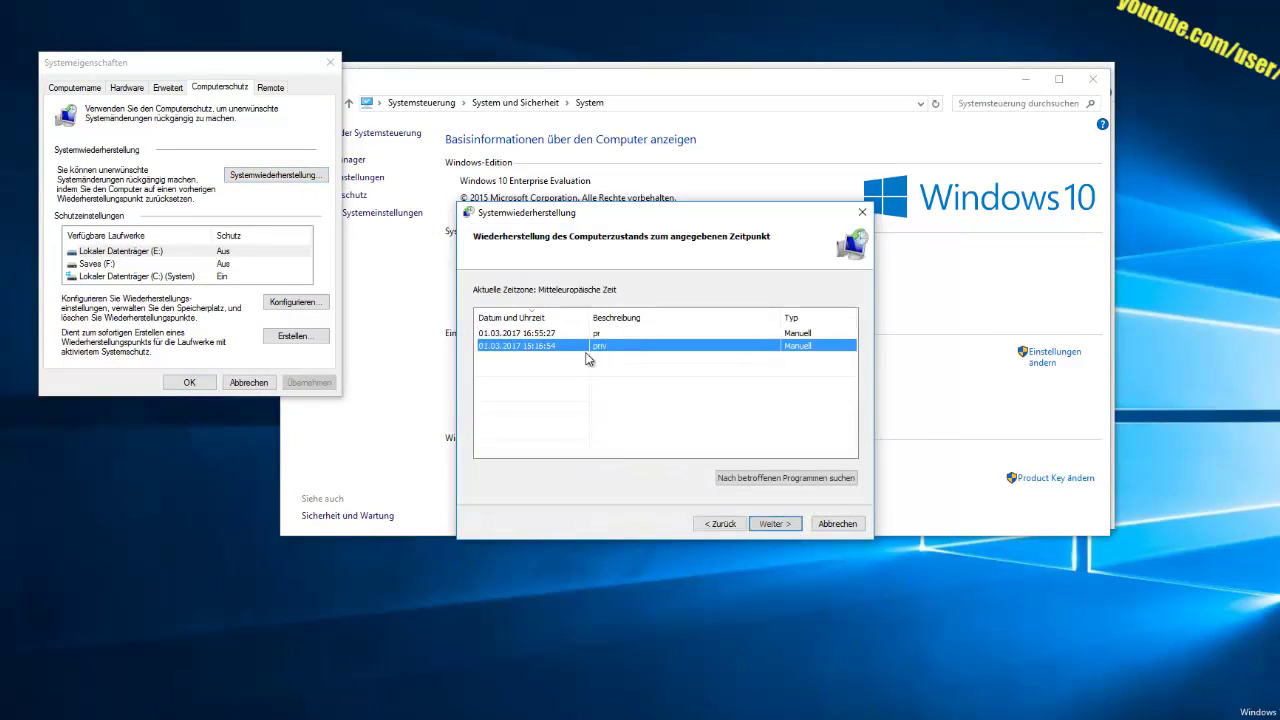
click(645, 333)
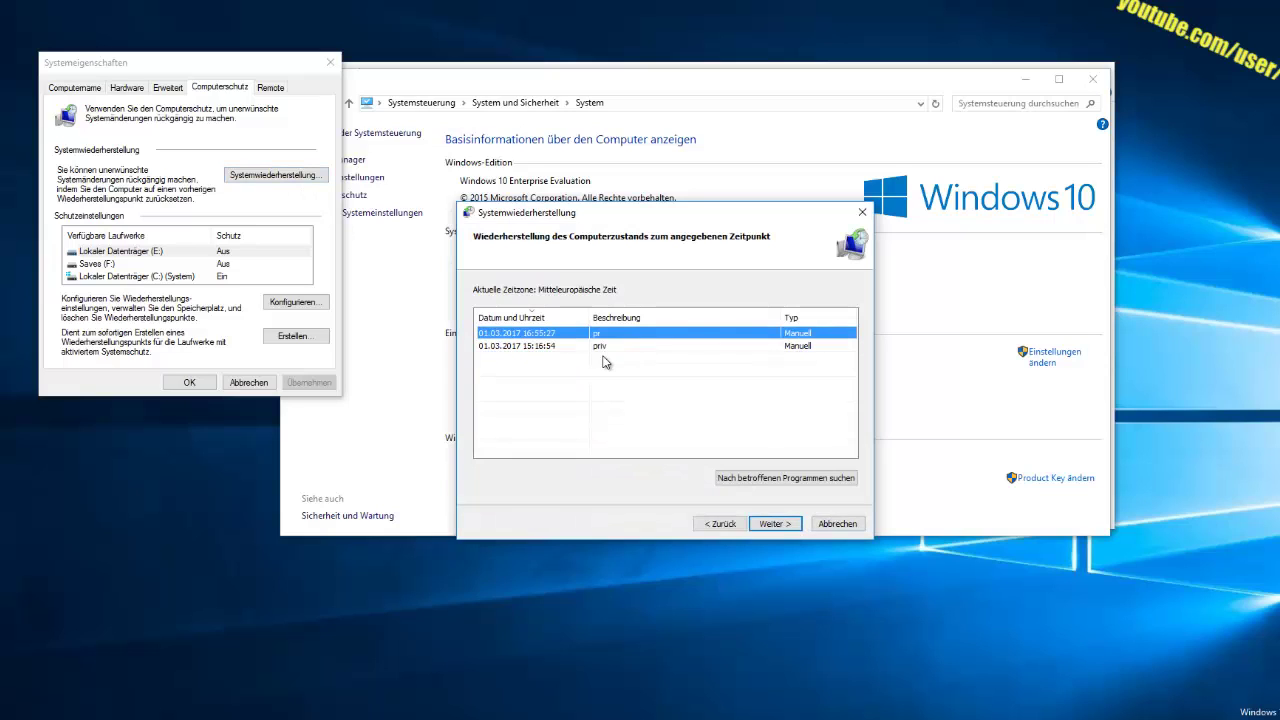
click(568, 348)
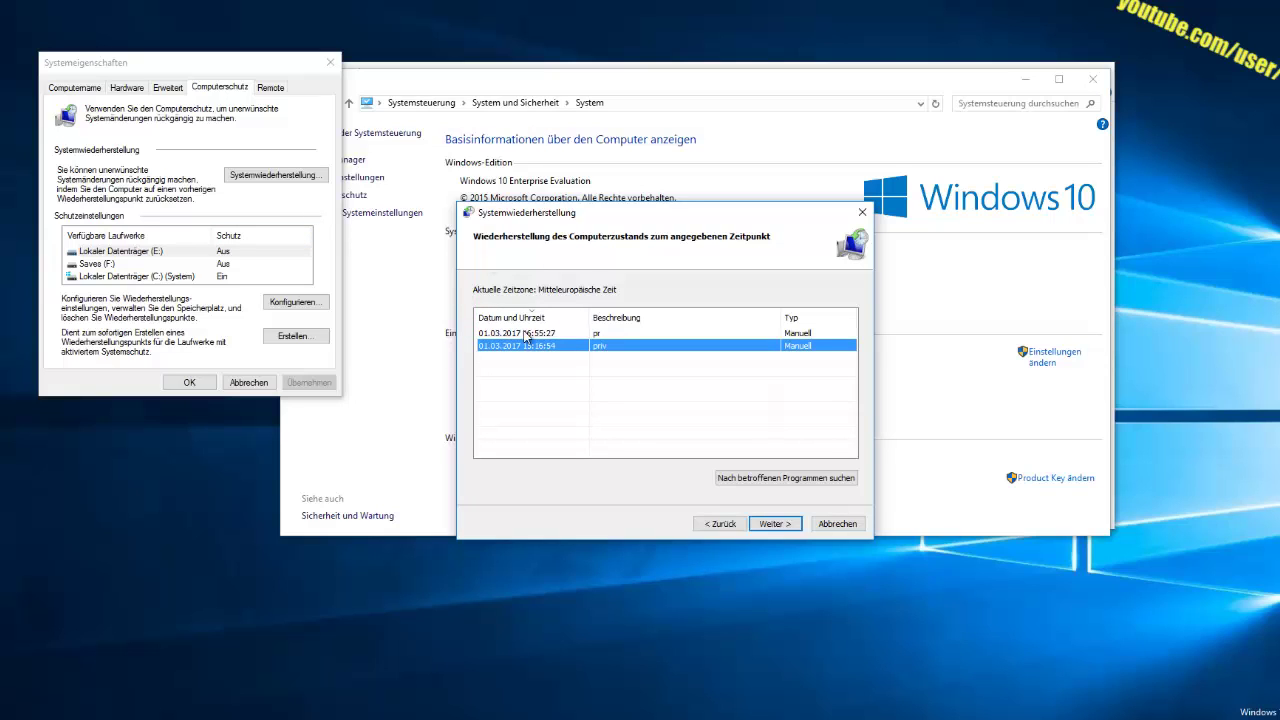
click(775, 524)
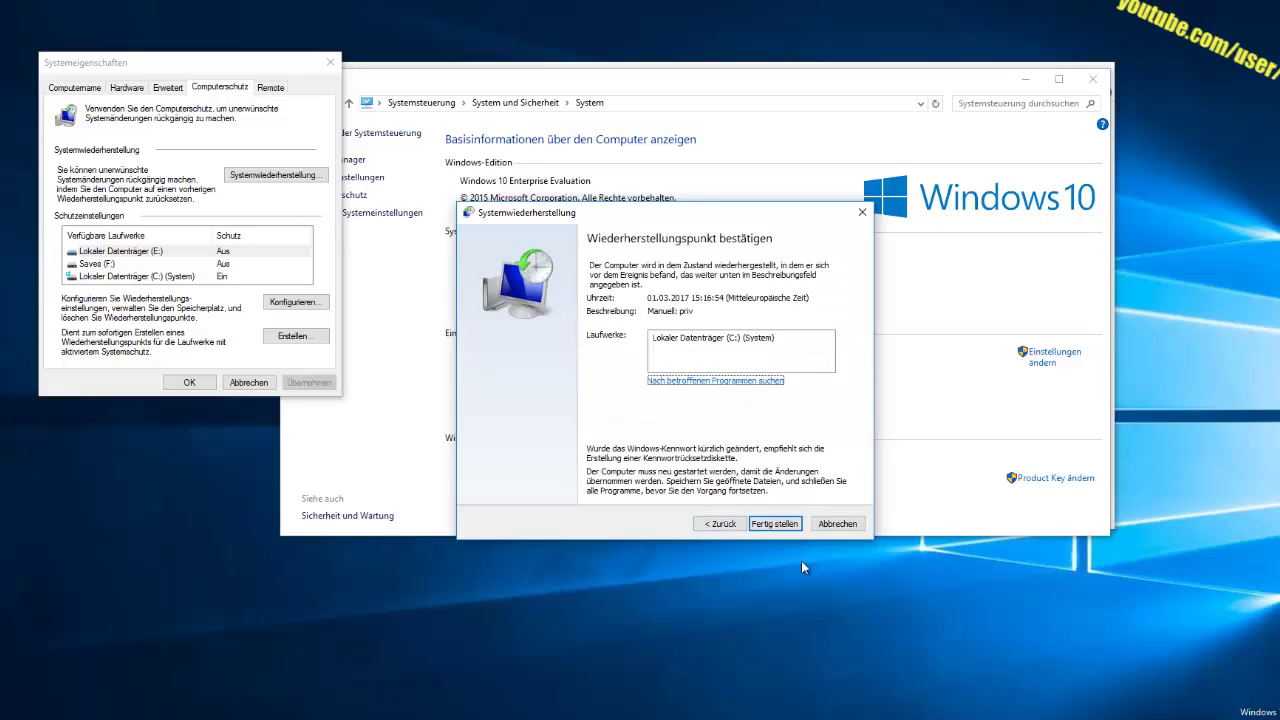
- Cancel the Systemwiederherstellung wizard and close the system properties dialog and the System window
drag(837, 524, 658, 531)
click(837, 524)
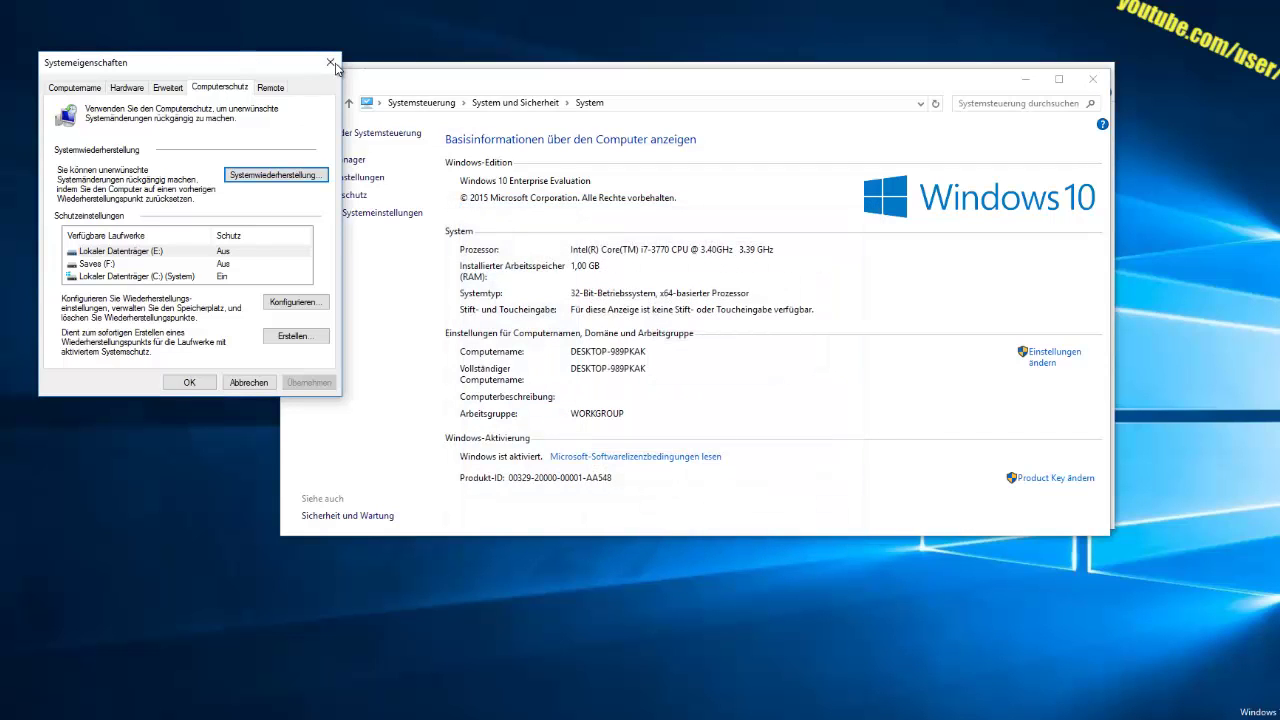
click(189, 382)
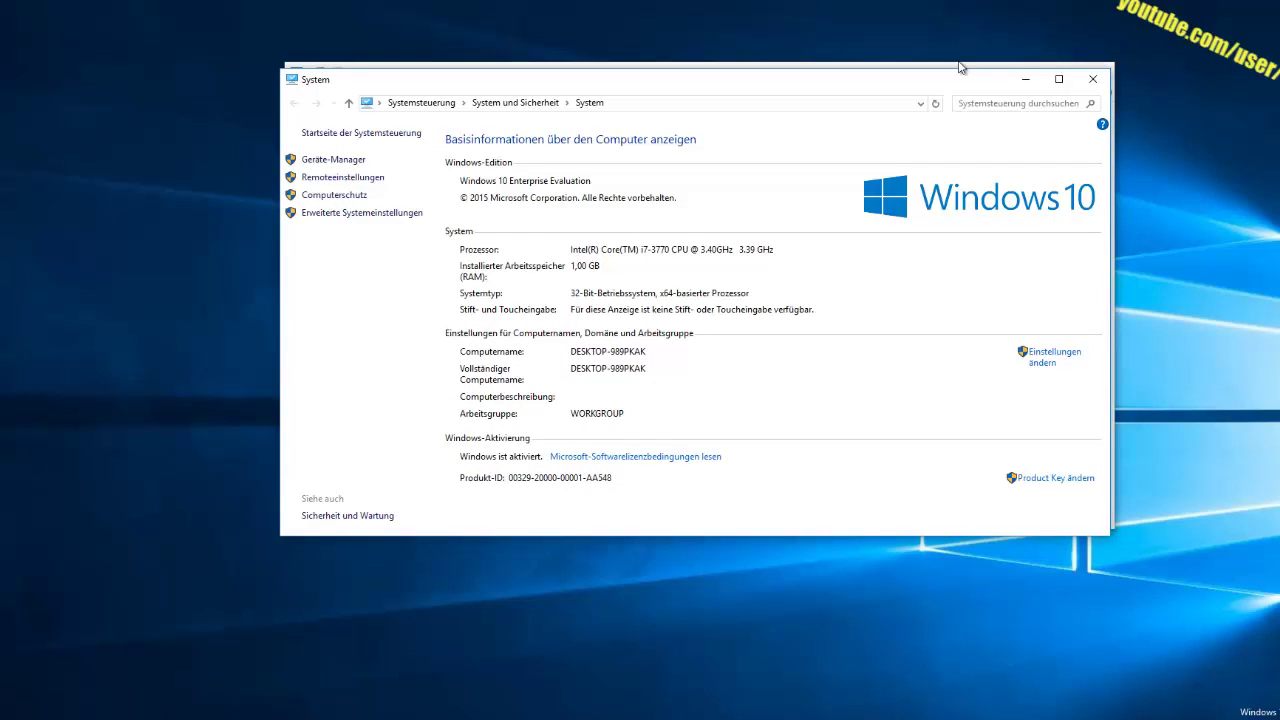
click(1094, 80)
click(1097, 78)
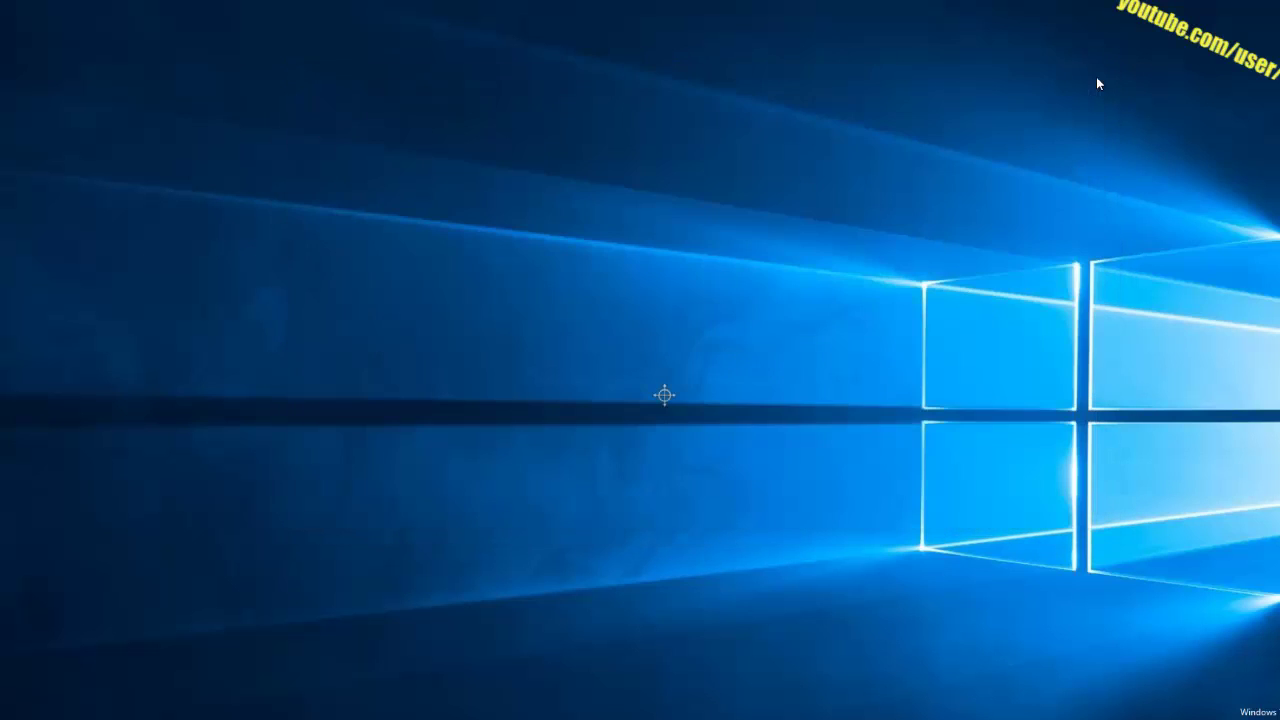
- Run PrivacyRepairer from the Downloads folder as administrator
right_click(343, 706)
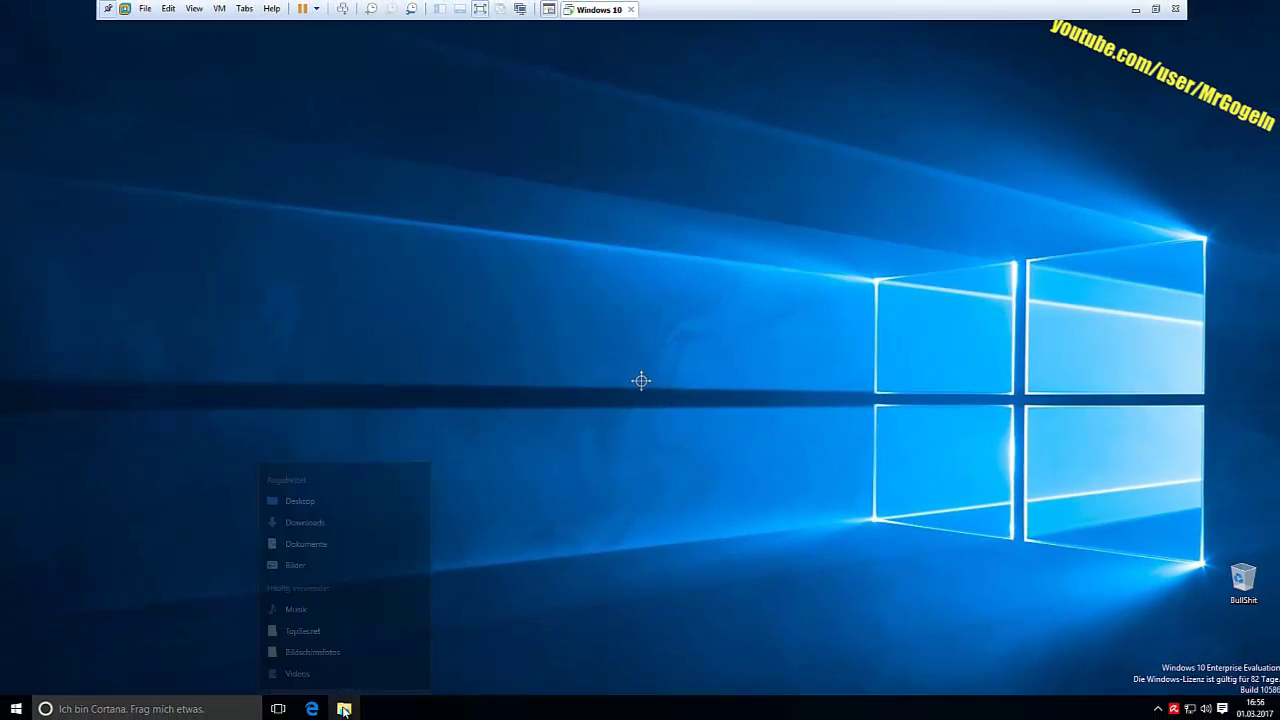
click(320, 655)
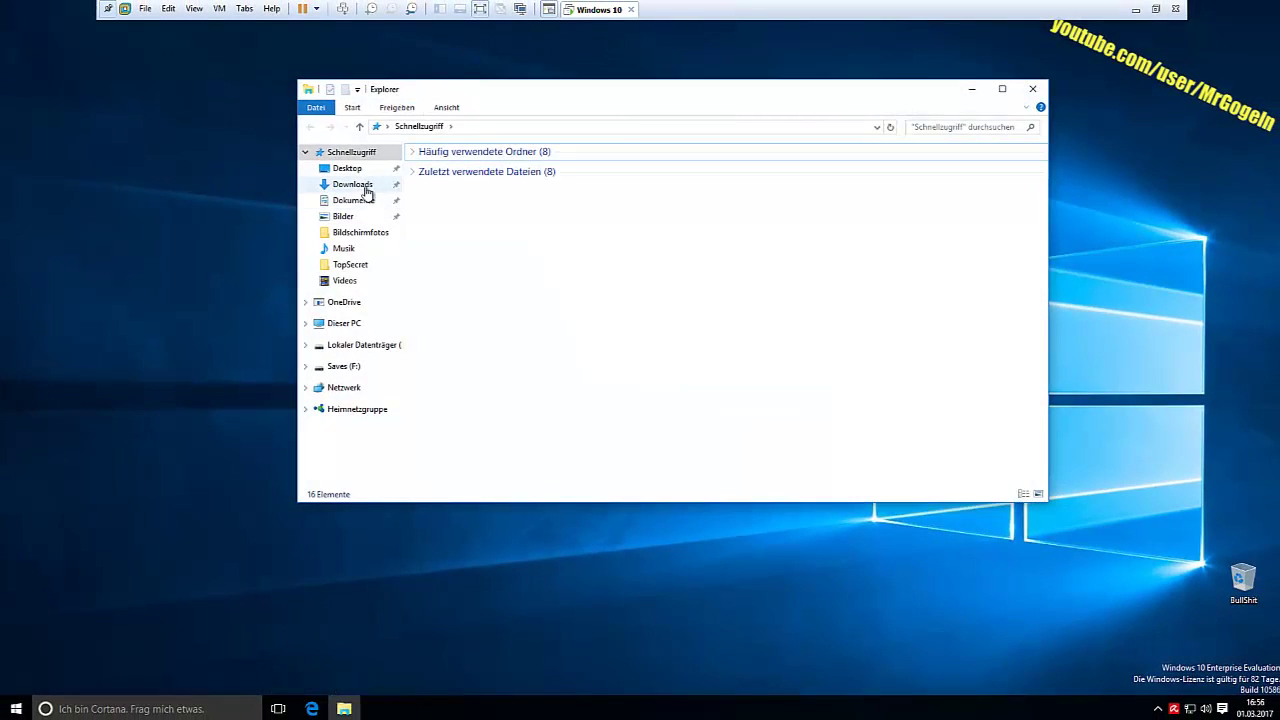
click(362, 186)
click(464, 168)
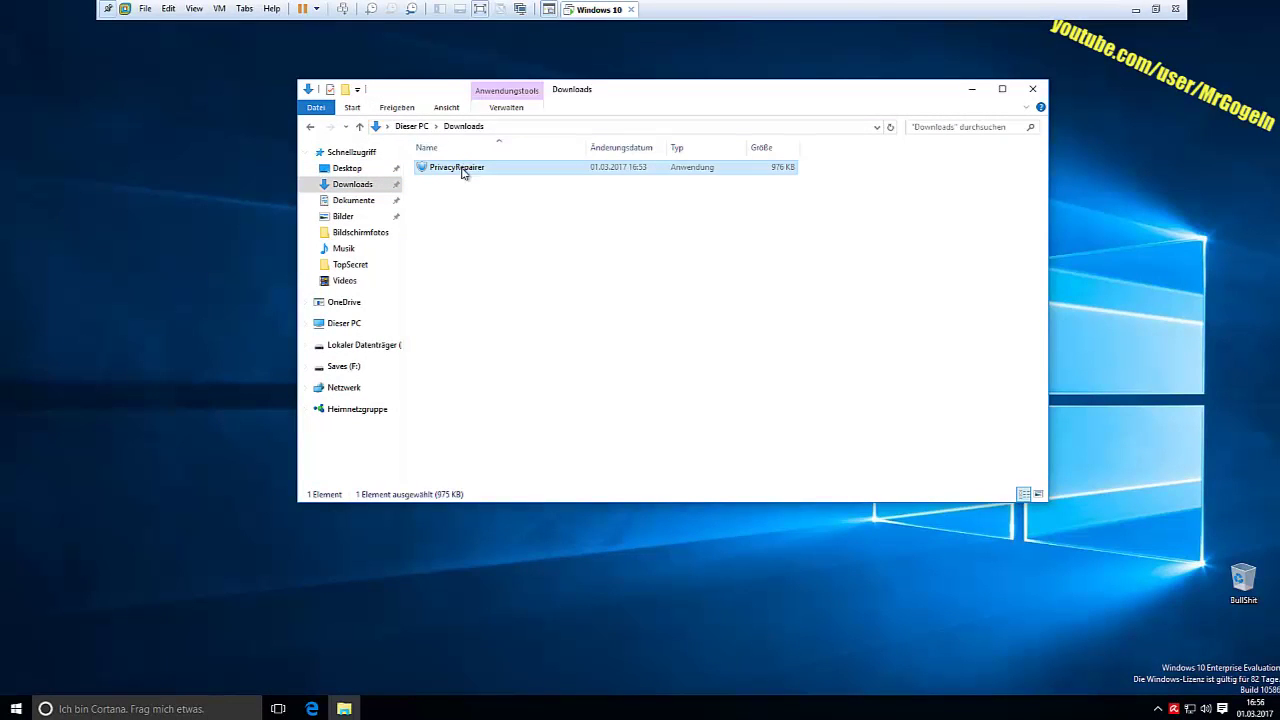
right_click(462, 172)
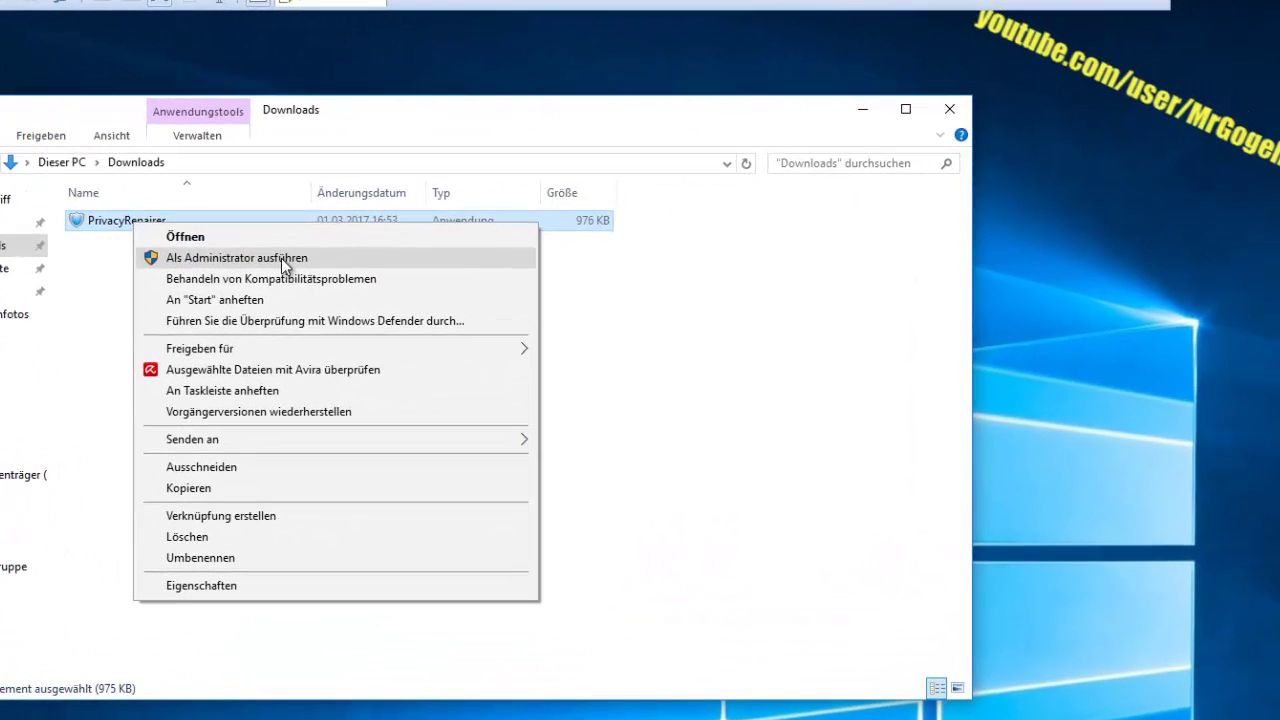
click(281, 258)
click(470, 527)
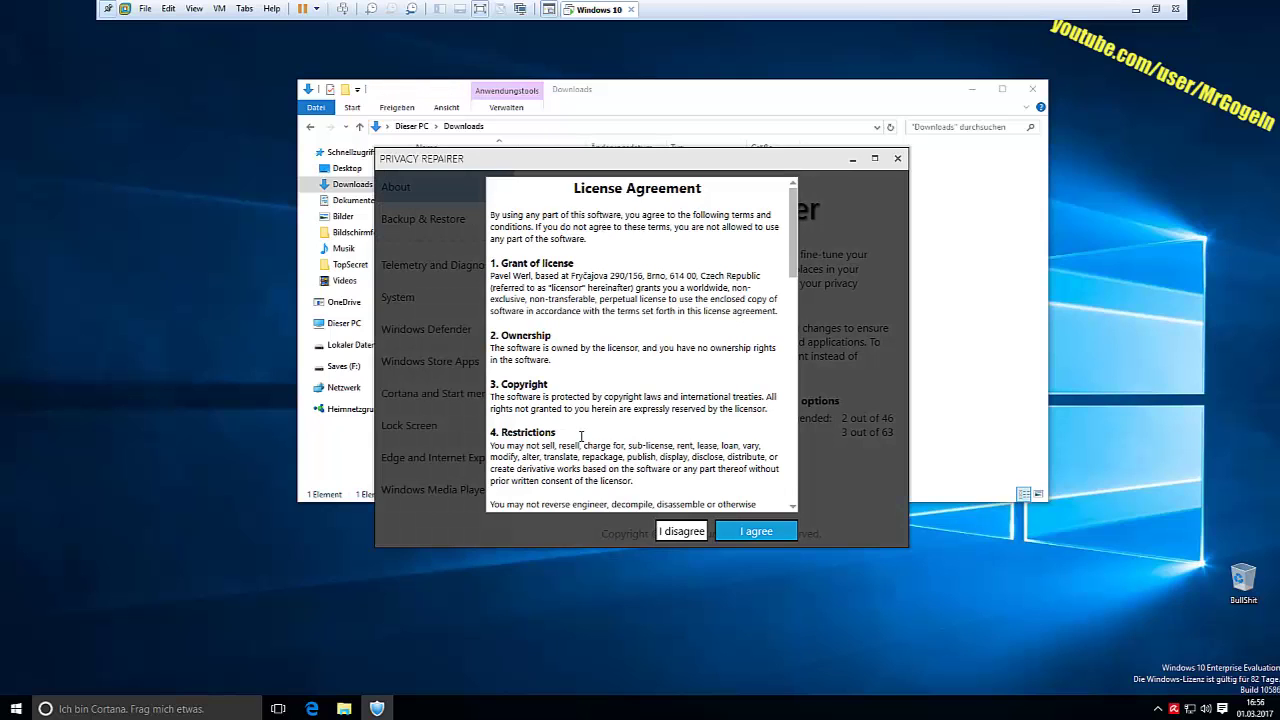
- Skim through the Privacy Repairer License Agreement and accept it
scroll(648, 300, down, 2)
scroll(627, 257, up, 2)
drag(572, 188, 710, 193)
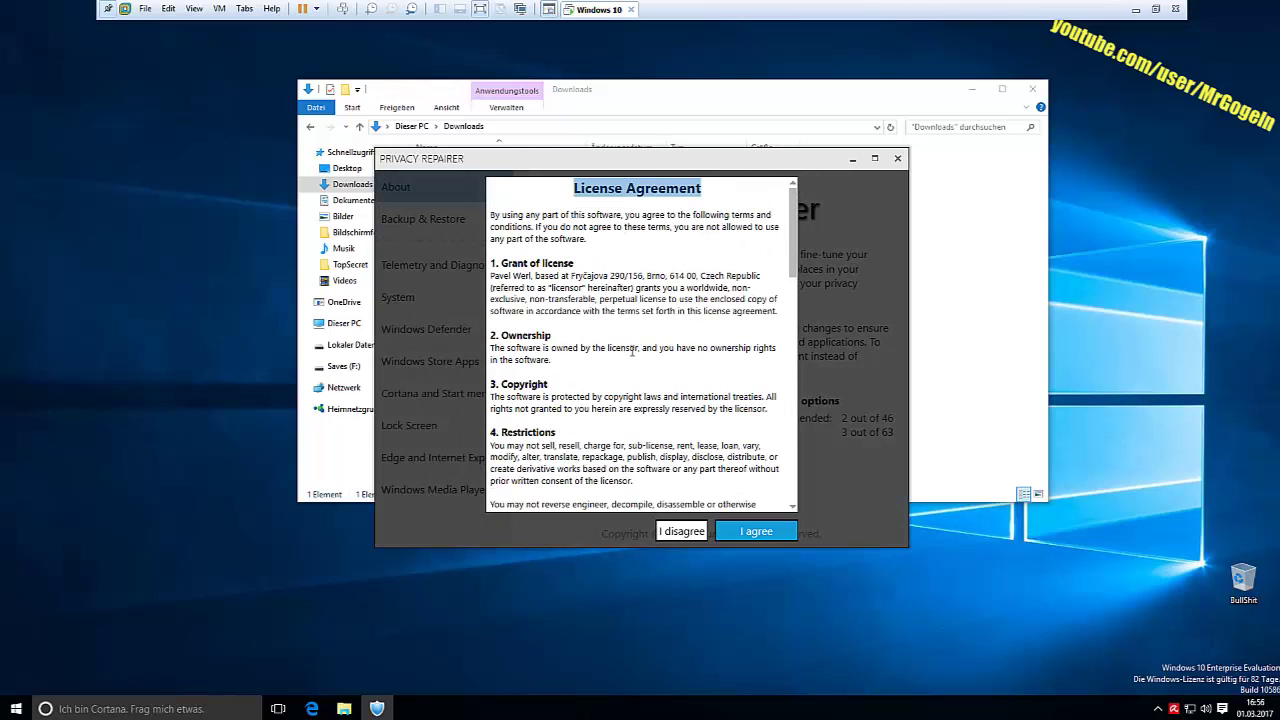
scroll(633, 351, down, 3)
scroll(570, 243, down, 3)
scroll(570, 243, down, 3)
drag(613, 259, 696, 391)
drag(618, 259, 632, 362)
click(776, 533)
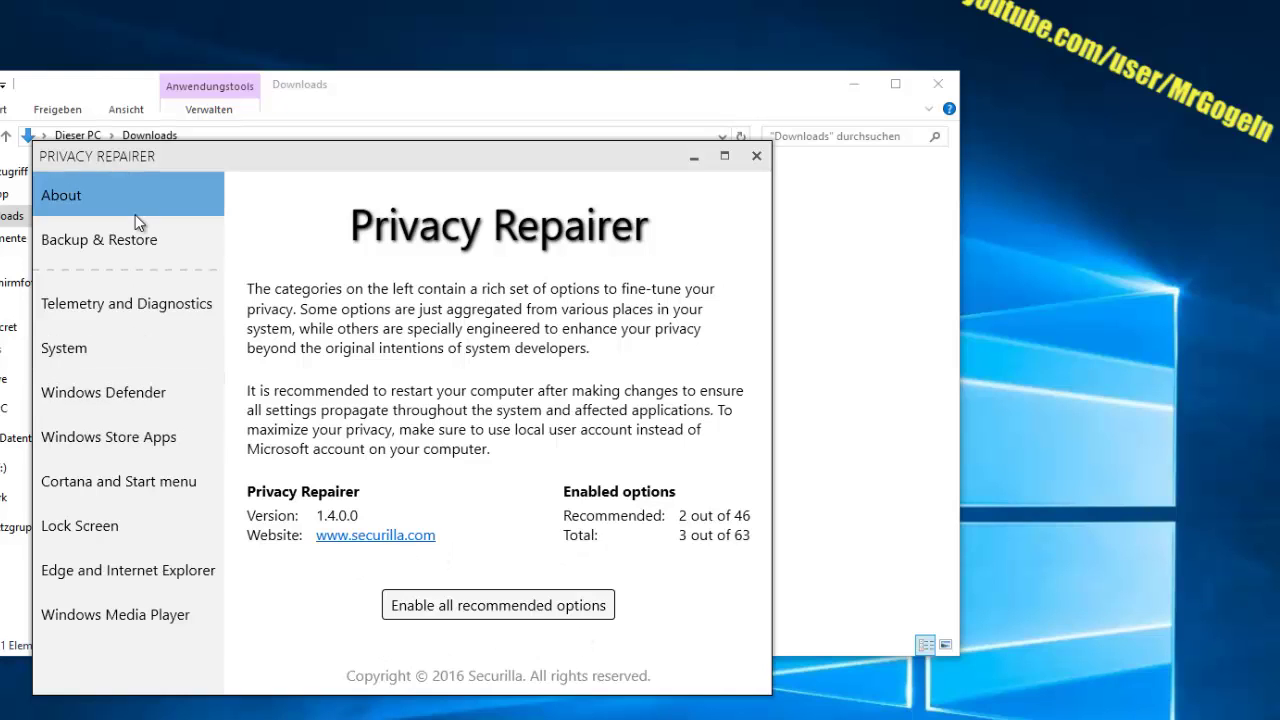
- View the Backup & Restore page with its options for restore points and privacy configuration backups
click(110, 240)
click(107, 335)
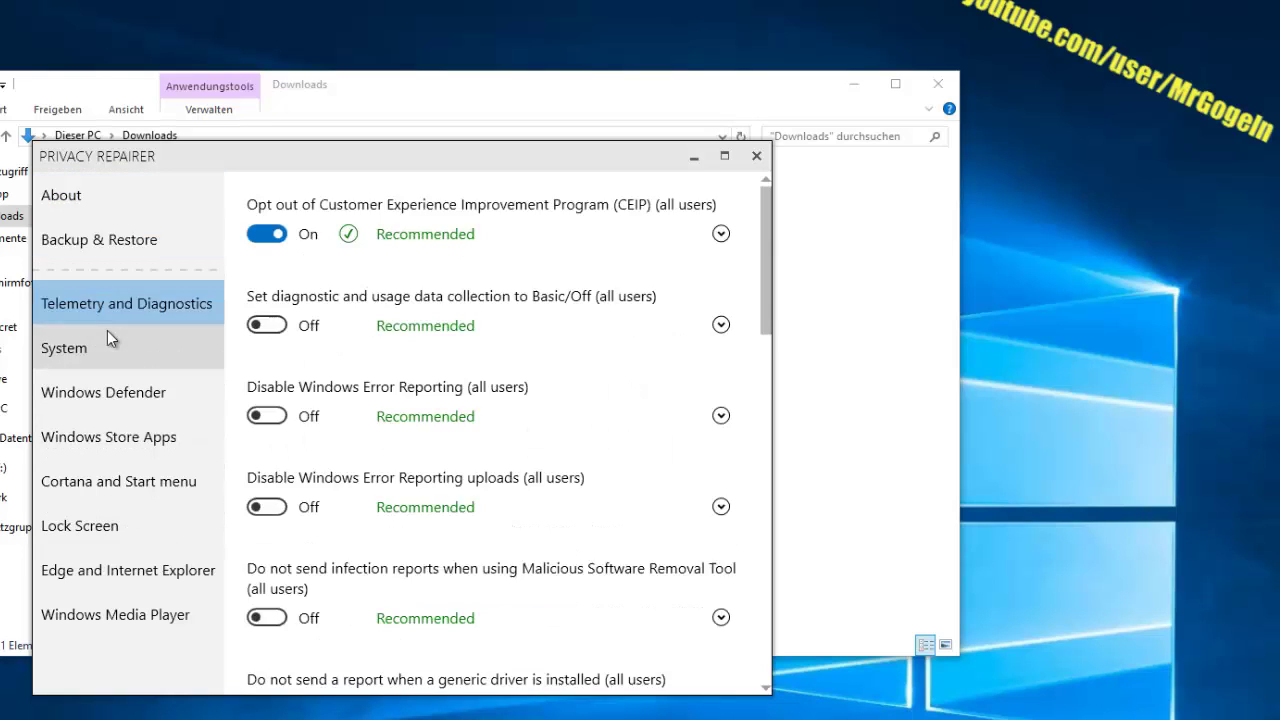
click(108, 380)
click(108, 303)
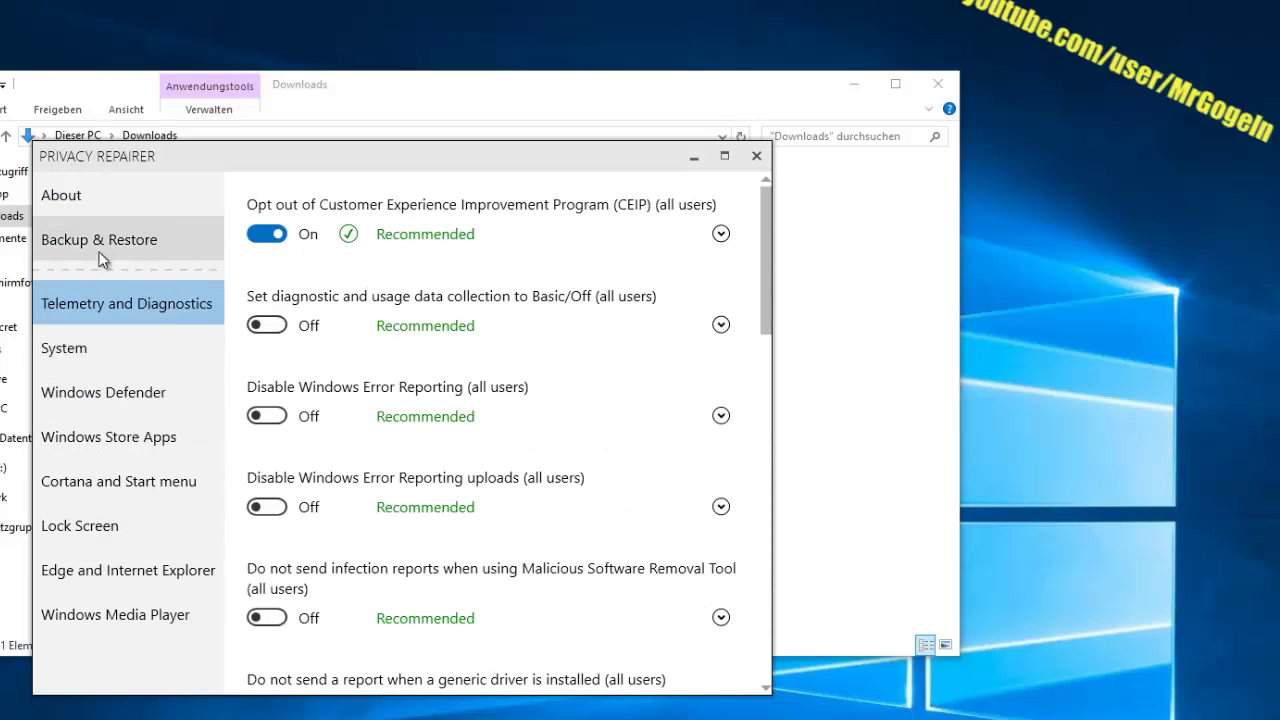
click(107, 252)
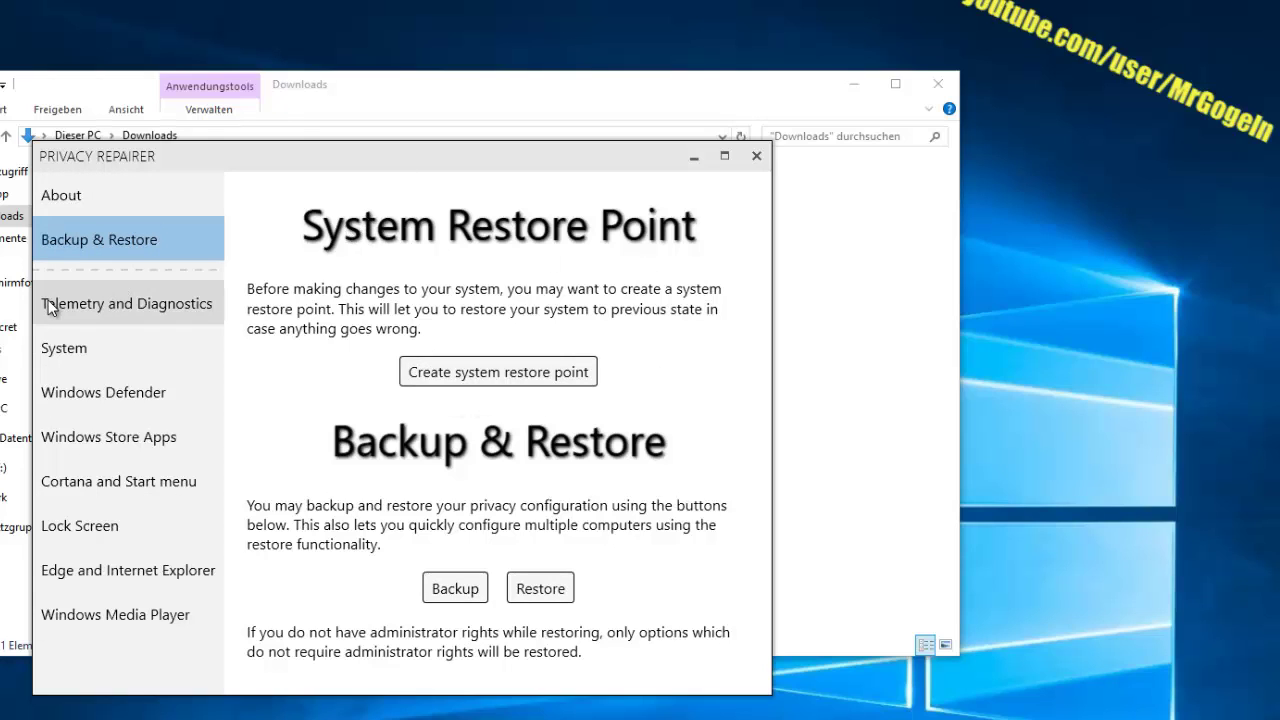
- Look through the option categories from Telemetry and Diagnostics to Cortana and Start menu, ending on System
click(124, 303)
click(104, 350)
click(110, 392)
click(113, 437)
click(114, 479)
click(126, 391)
click(132, 351)
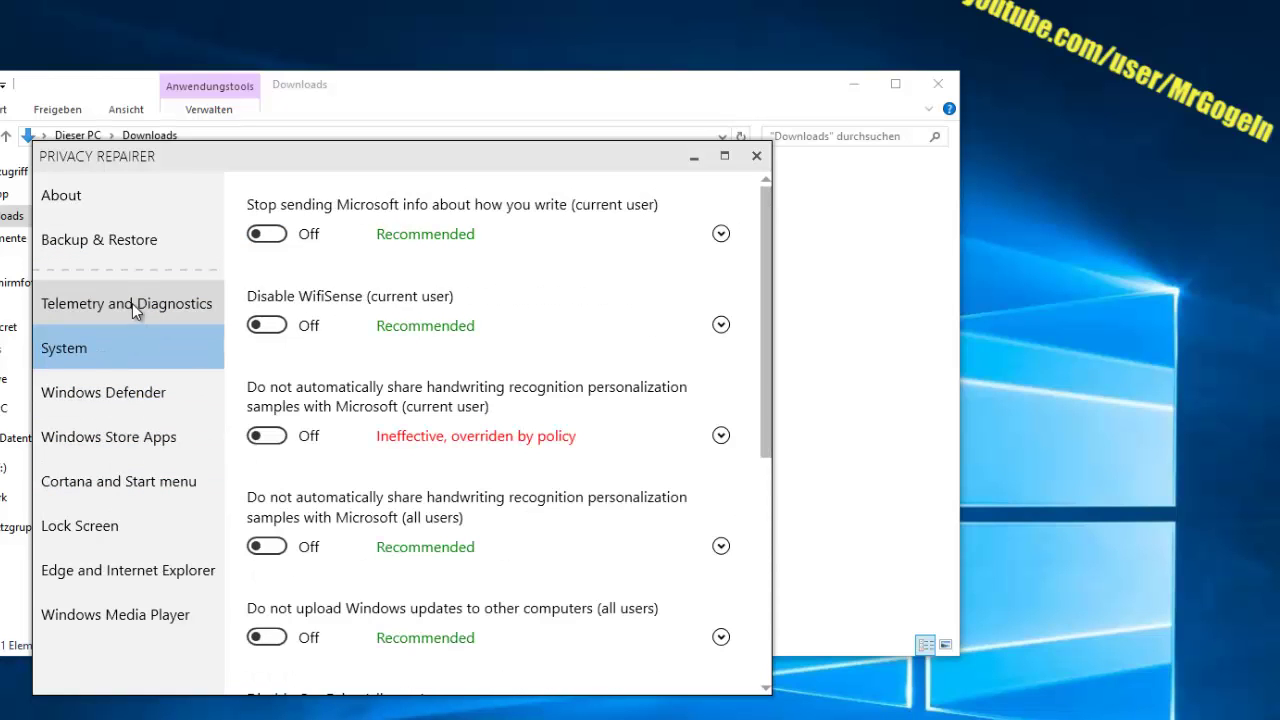
- Toggle the Telemetry and Diagnostics option "Opt out of Customer Experience Improvement Program (CEIP)" repeatedly and leave it off
click(131, 304)
click(277, 238)
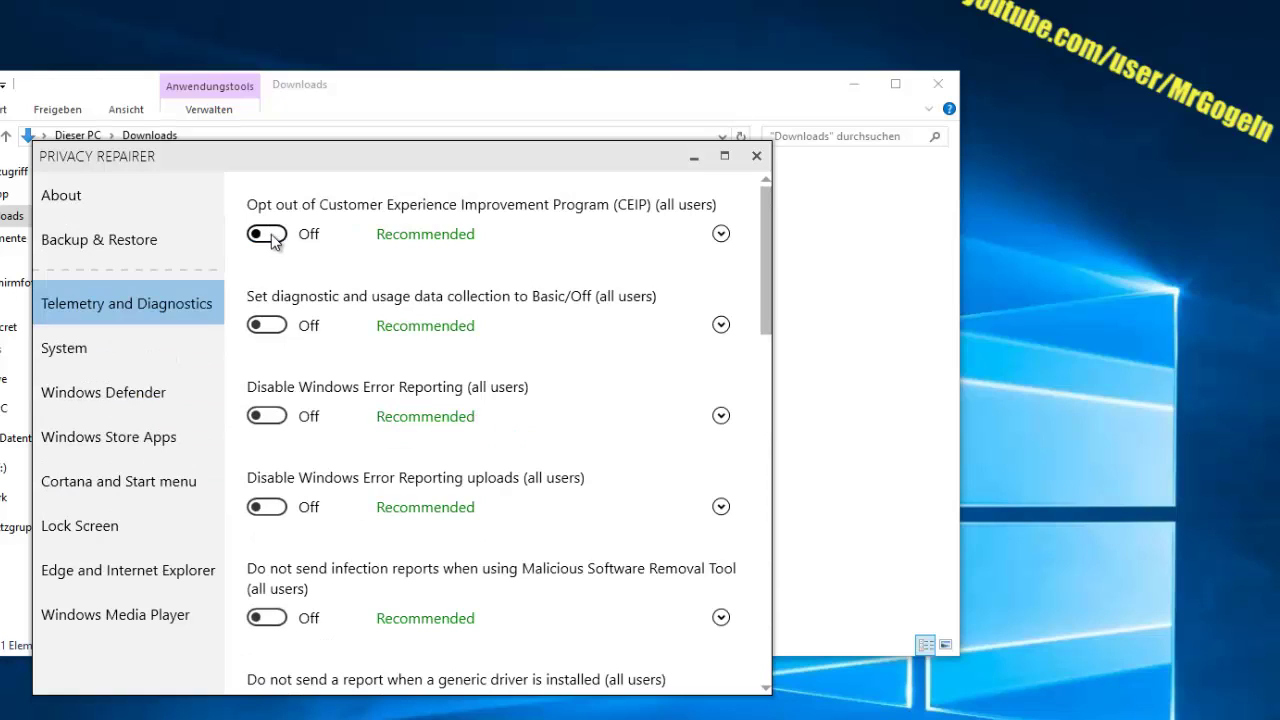
click(272, 238)
click(271, 238)
click(269, 238)
click(267, 239)
click(265, 240)
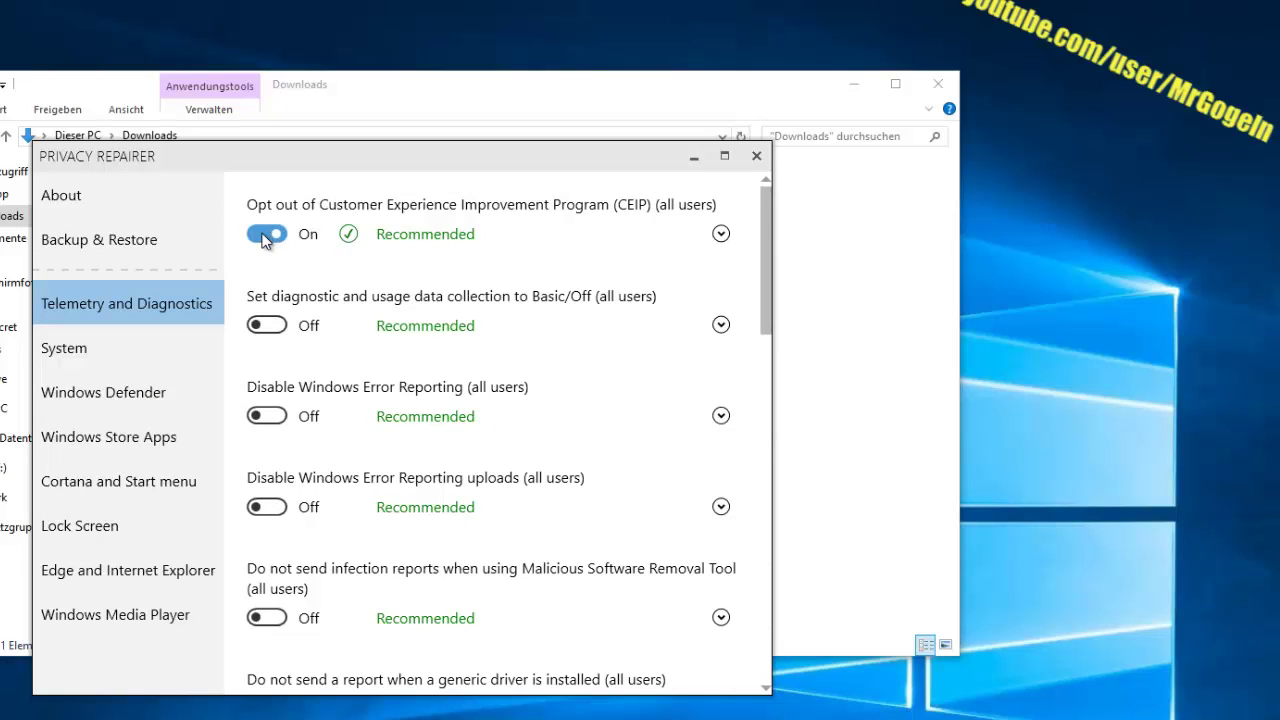
click(265, 240)
click(265, 240)
click(265, 240)
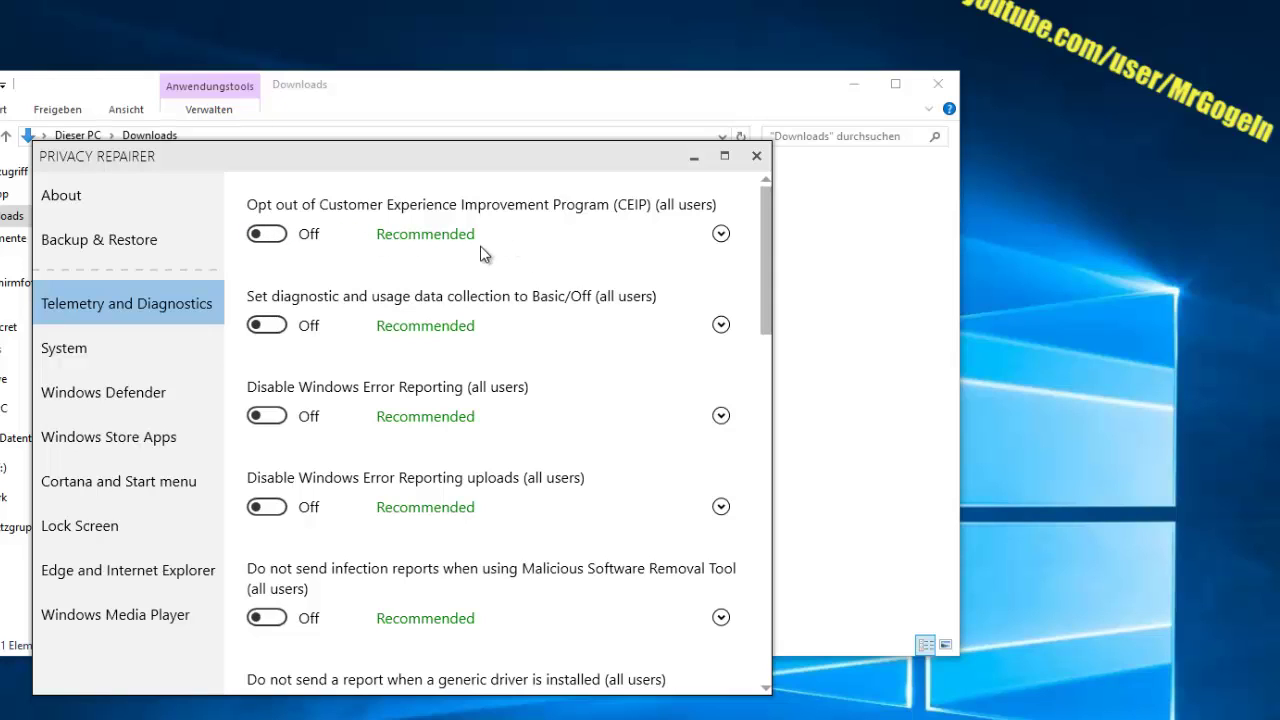
click(272, 238)
click(272, 240)
- Examine the remaining Telemetry and Diagnostics options and the System options, including their Recommended, For experts only and Ineffective labels
scroll(521, 279, down, 12)
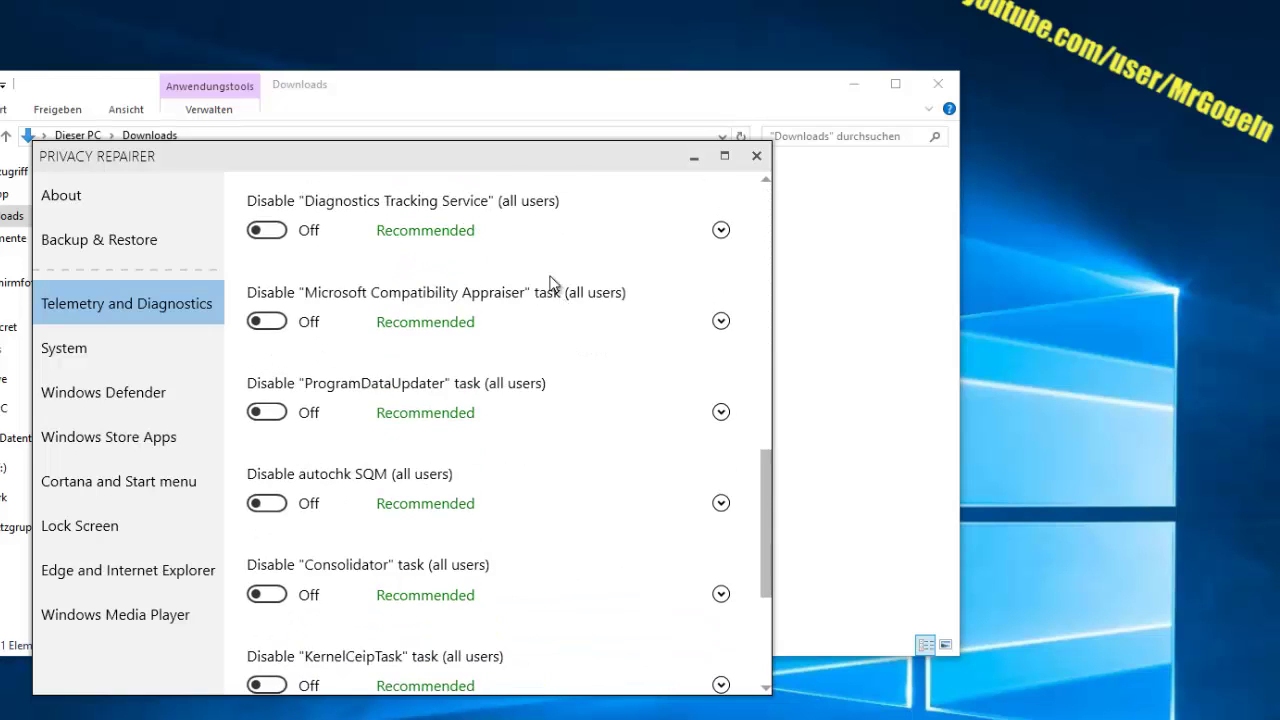
scroll(533, 281, up, 5)
click(64, 353)
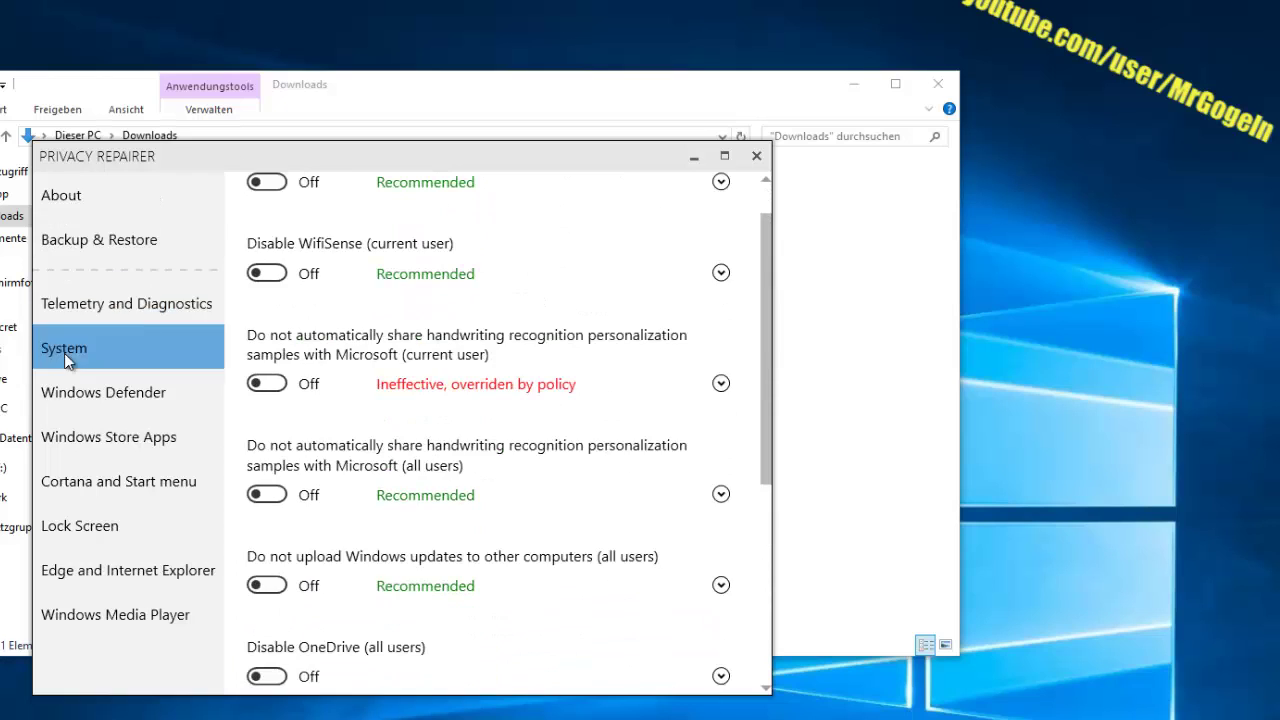
scroll(378, 235, up, 1)
scroll(378, 235, down, 2)
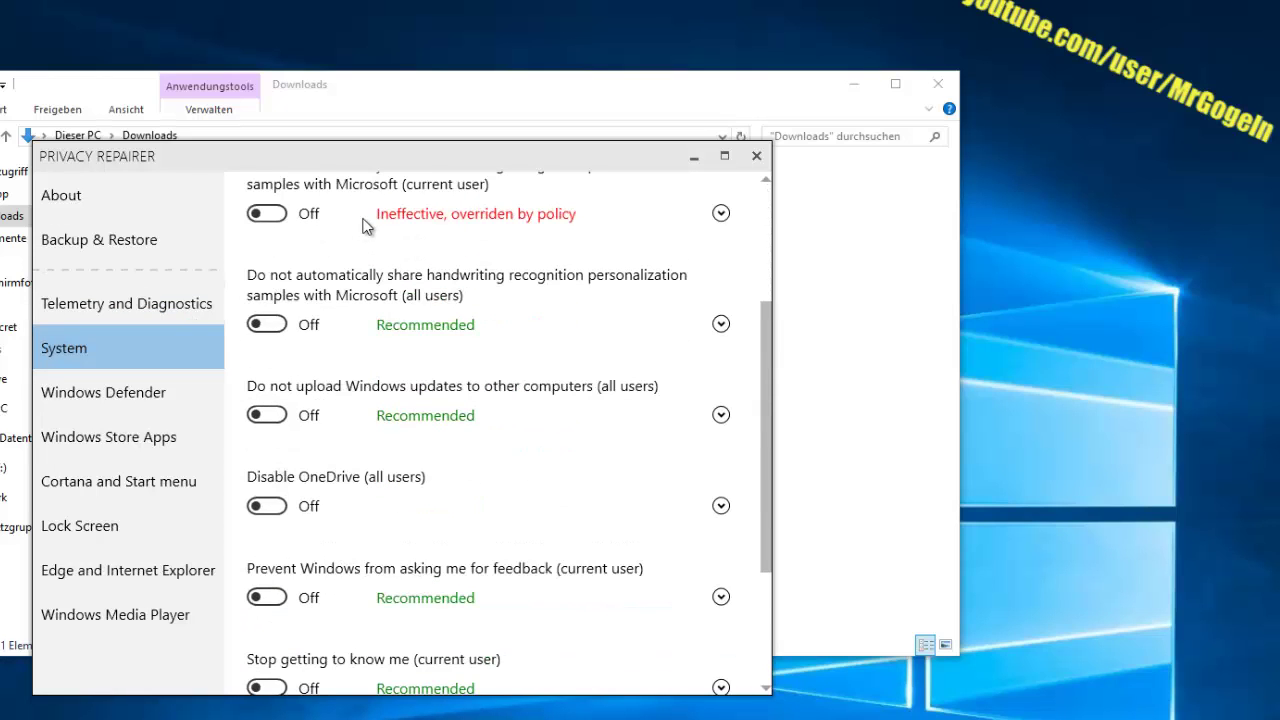
scroll(400, 235, down, 2)
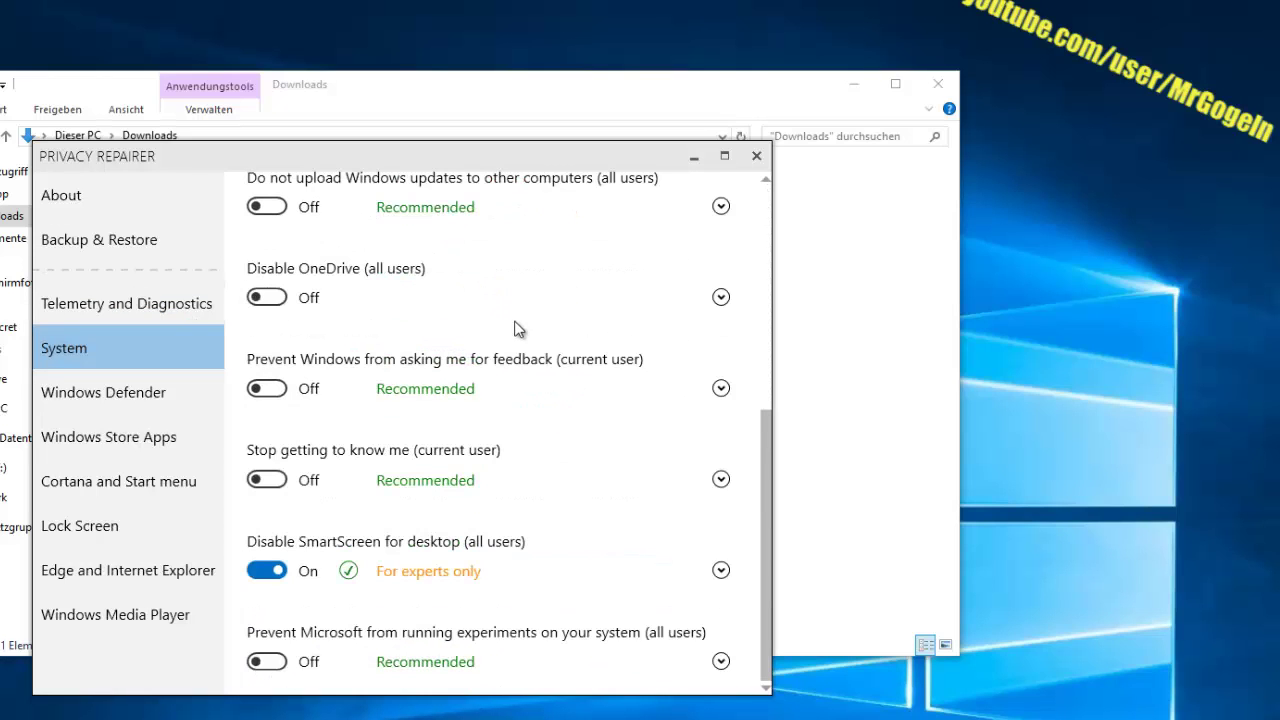
scroll(480, 343, up, 2)
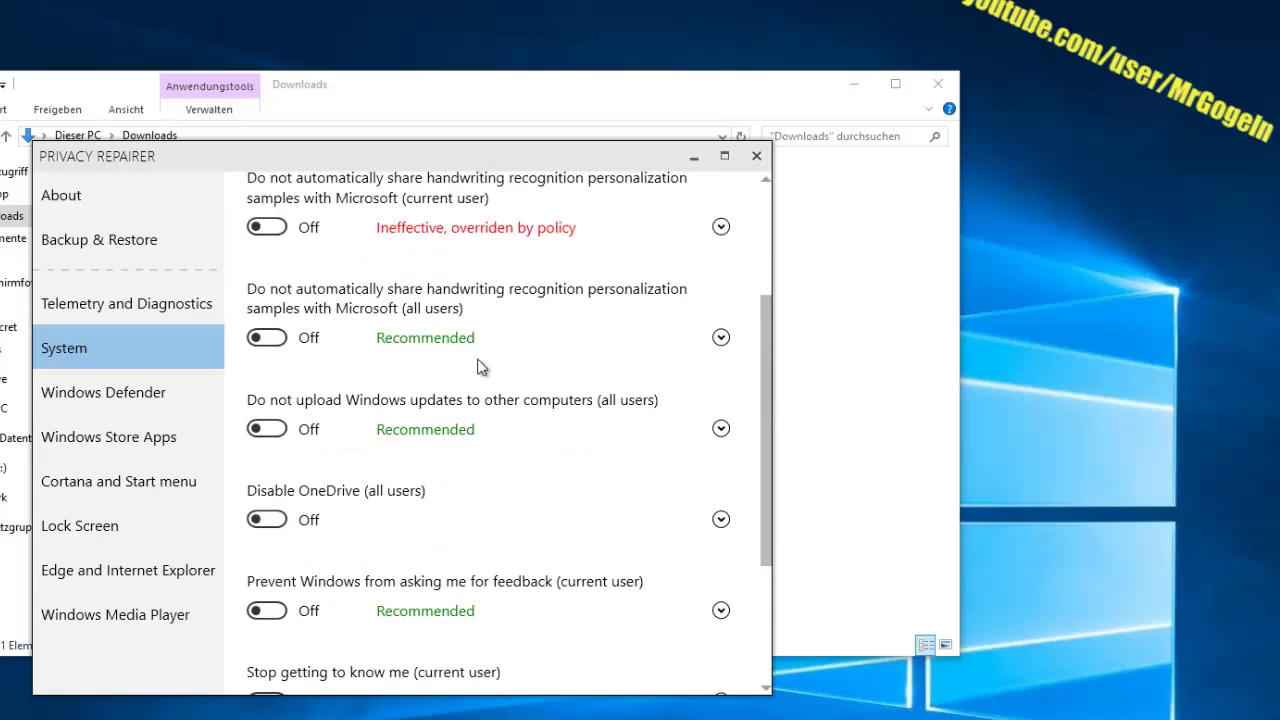
scroll(400, 400, up, 2)
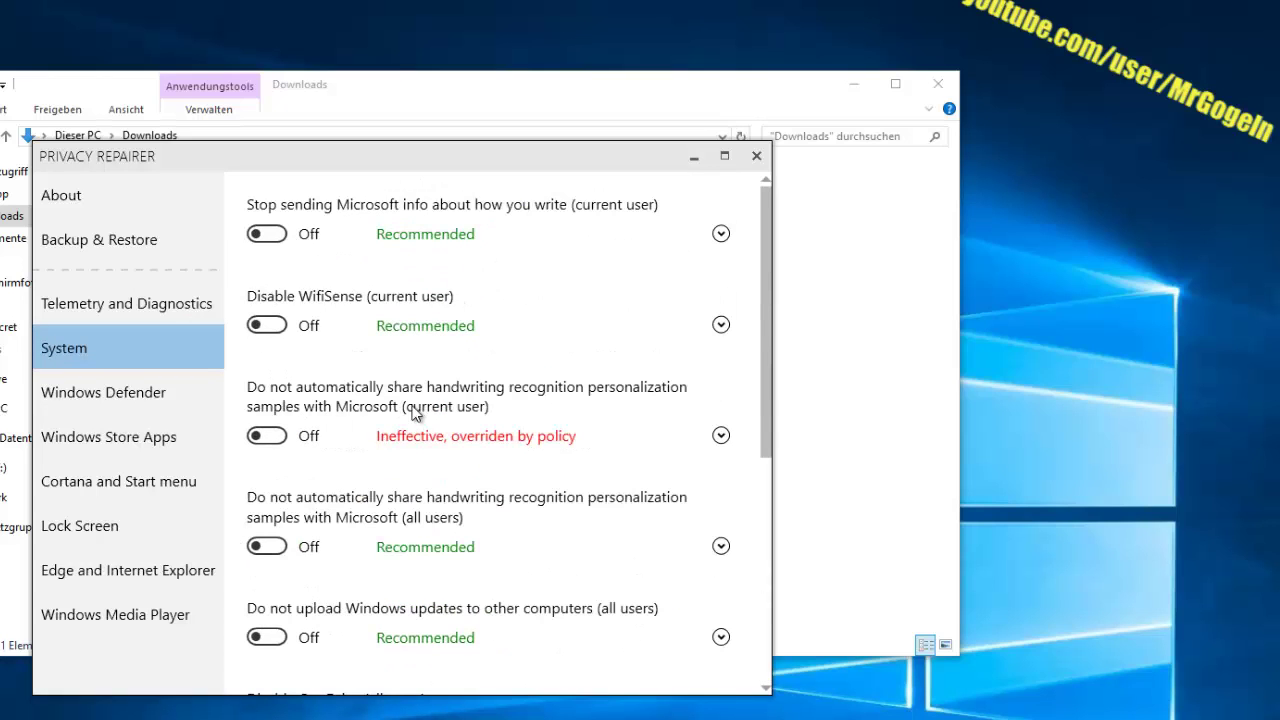
scroll(397, 392, down, 3)
scroll(390, 380, down, 1)
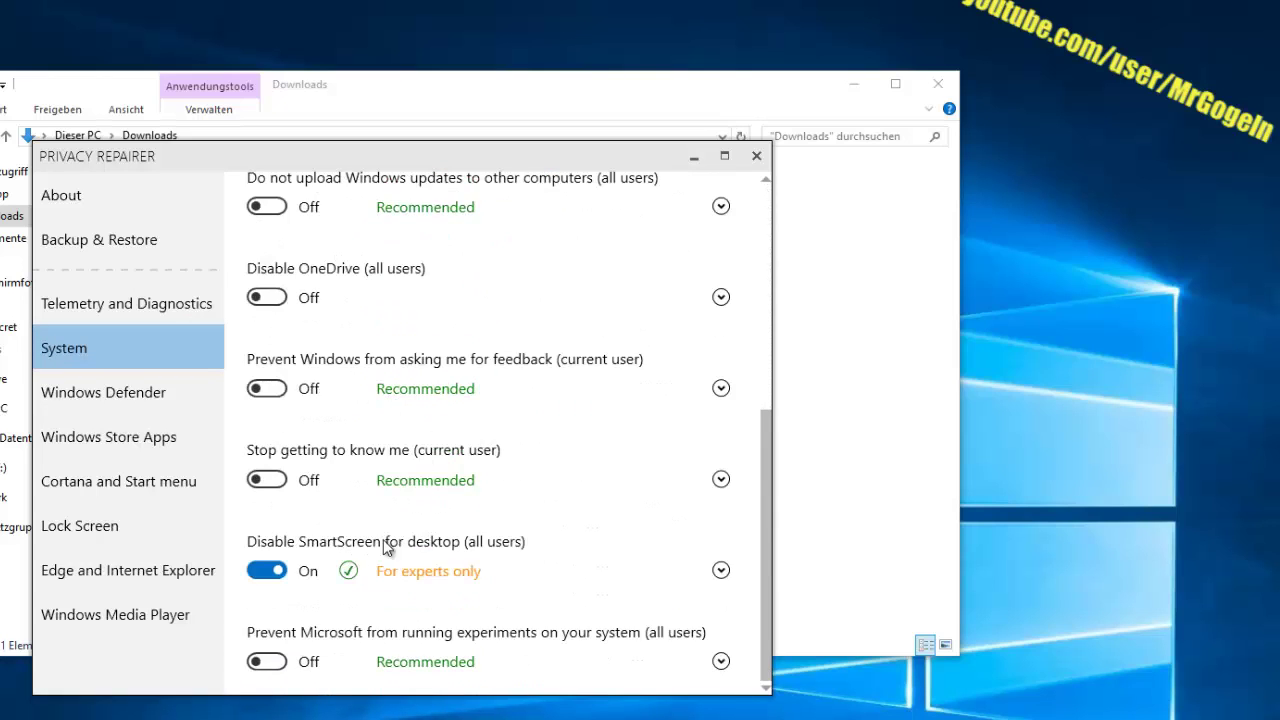
scroll(543, 351, up, 4)
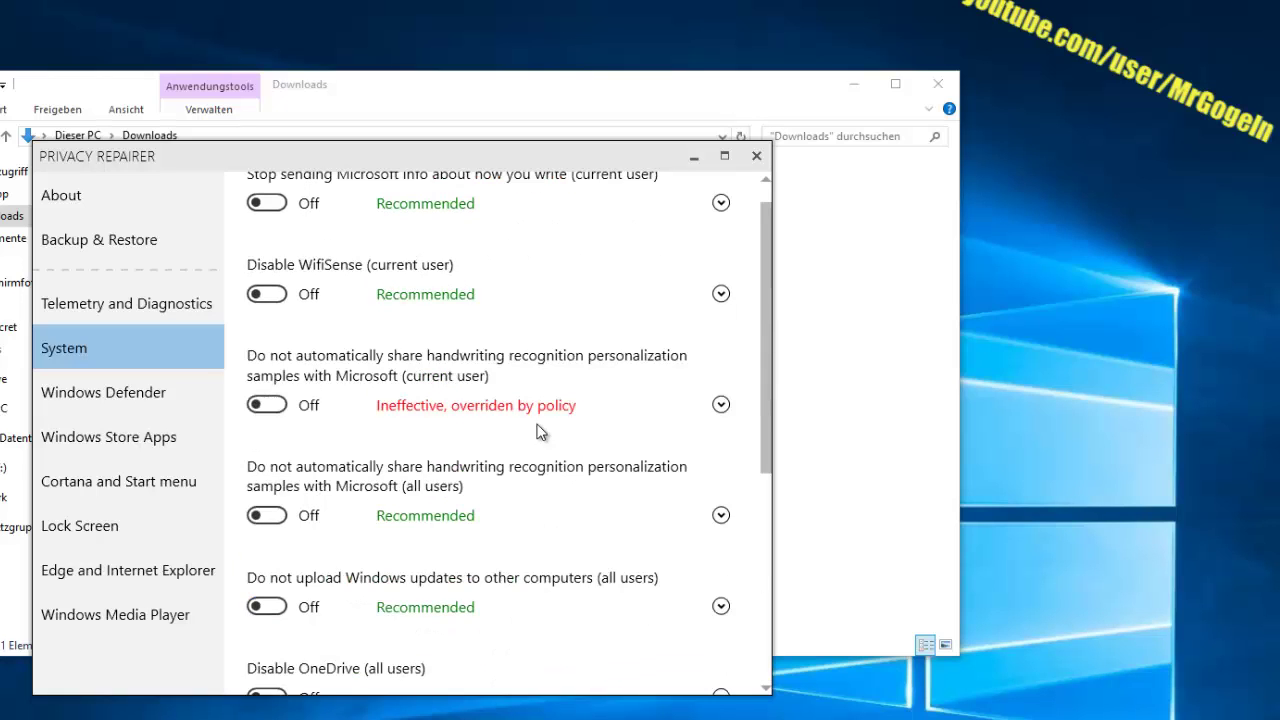
scroll(551, 466, down, 3)
scroll(429, 579, down, 1)
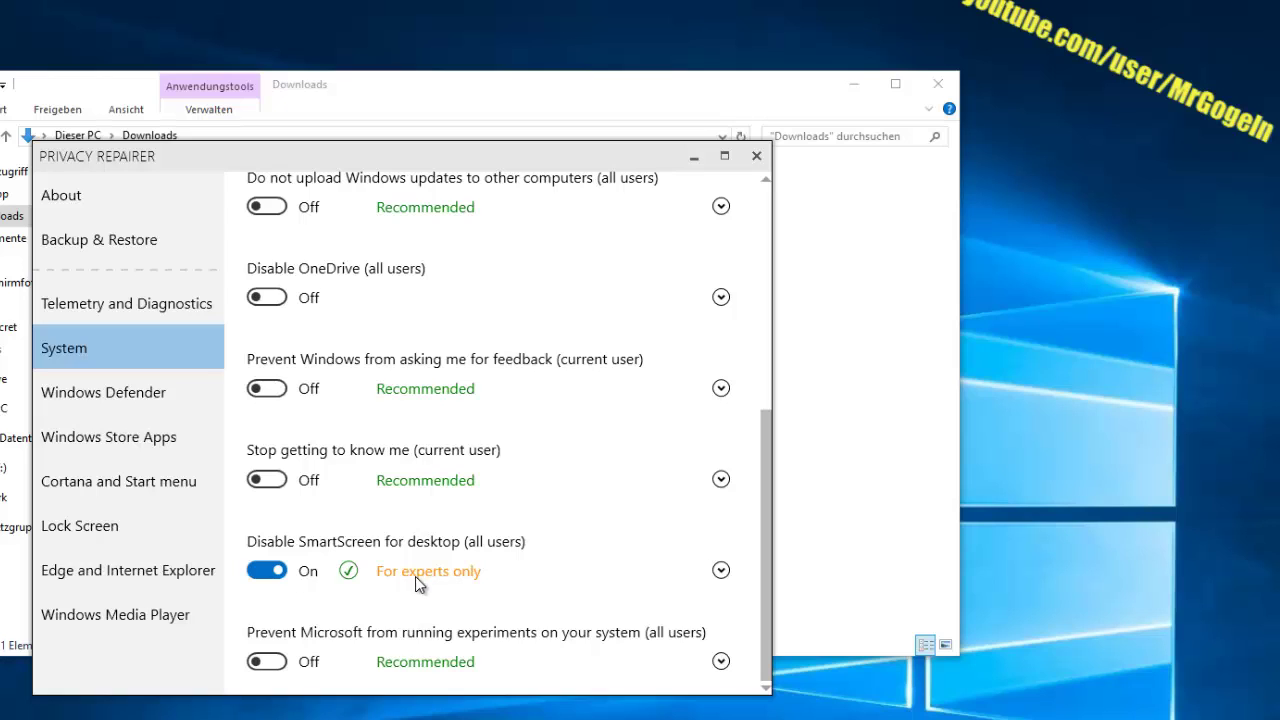
scroll(456, 504, up, 4)
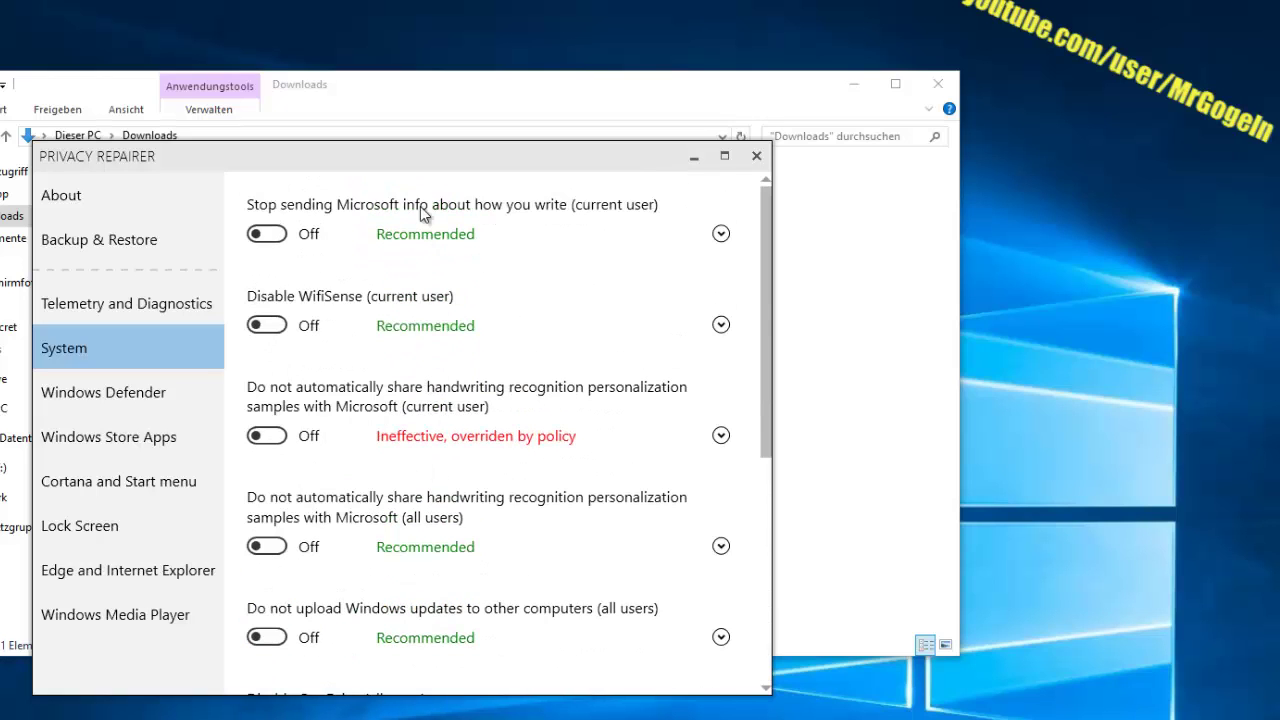
- Look through the Windows Defender, Lock Screen, Edge and Internet Explorer, Windows Media Player and Windows Store Apps categories
click(120, 392)
click(134, 443)
click(127, 525)
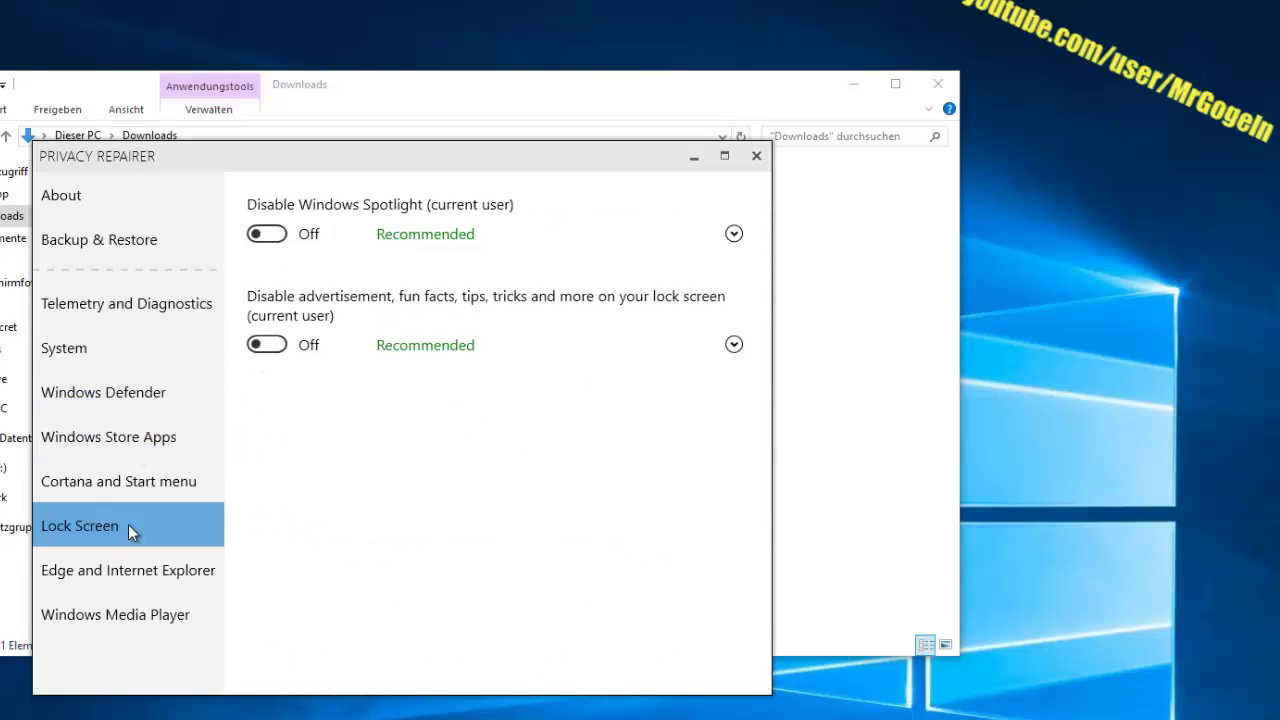
click(139, 588)
click(139, 616)
click(120, 392)
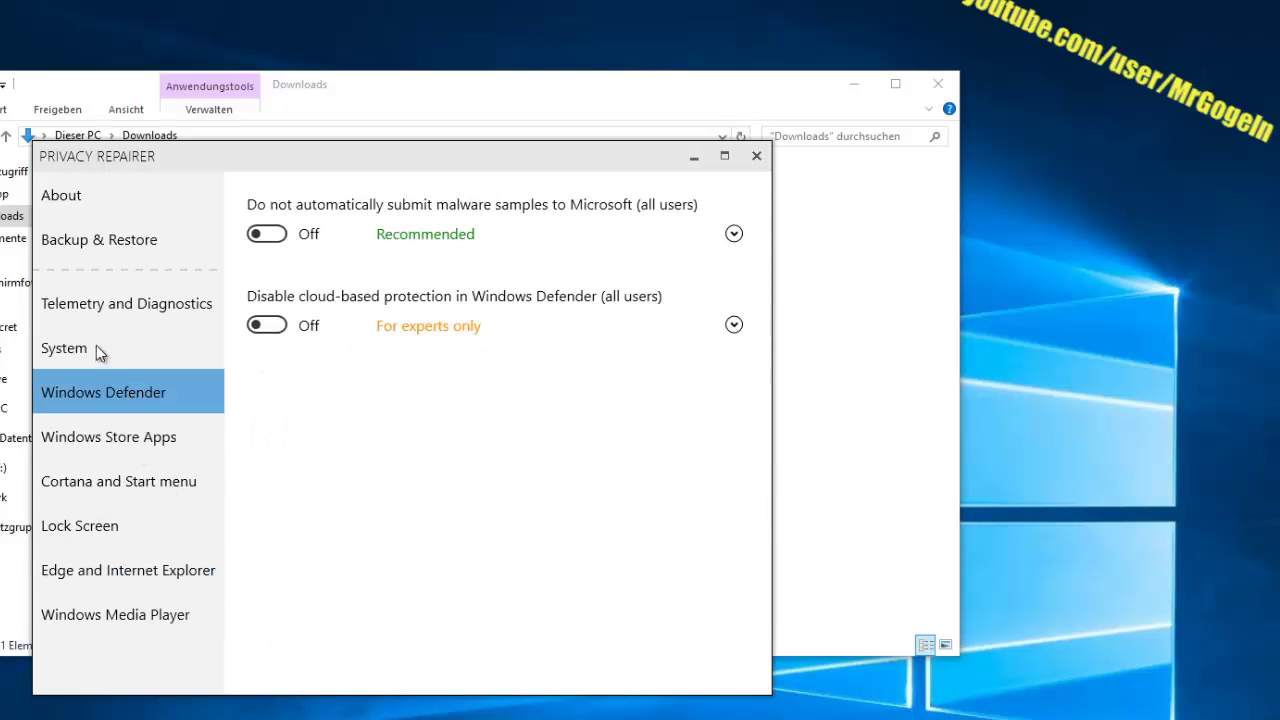
click(95, 345)
click(146, 292)
click(154, 382)
click(172, 441)
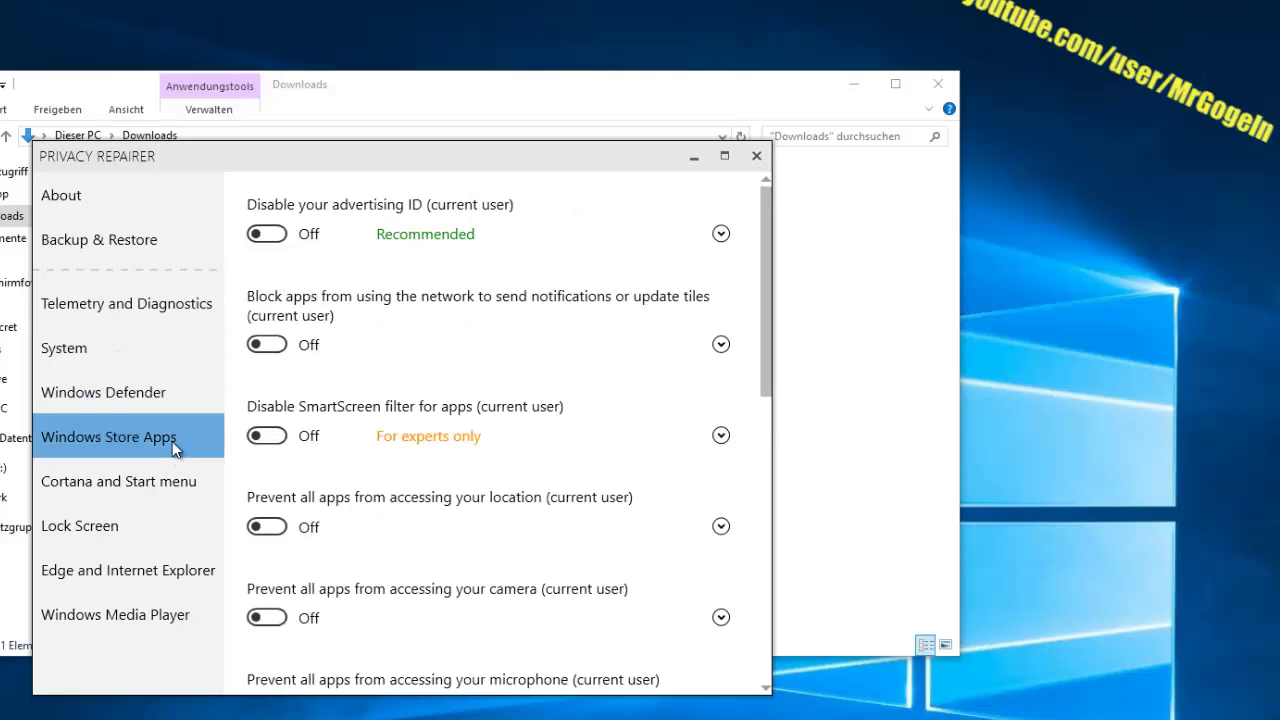
scroll(523, 446, down, 3)
scroll(534, 456, up, 3)
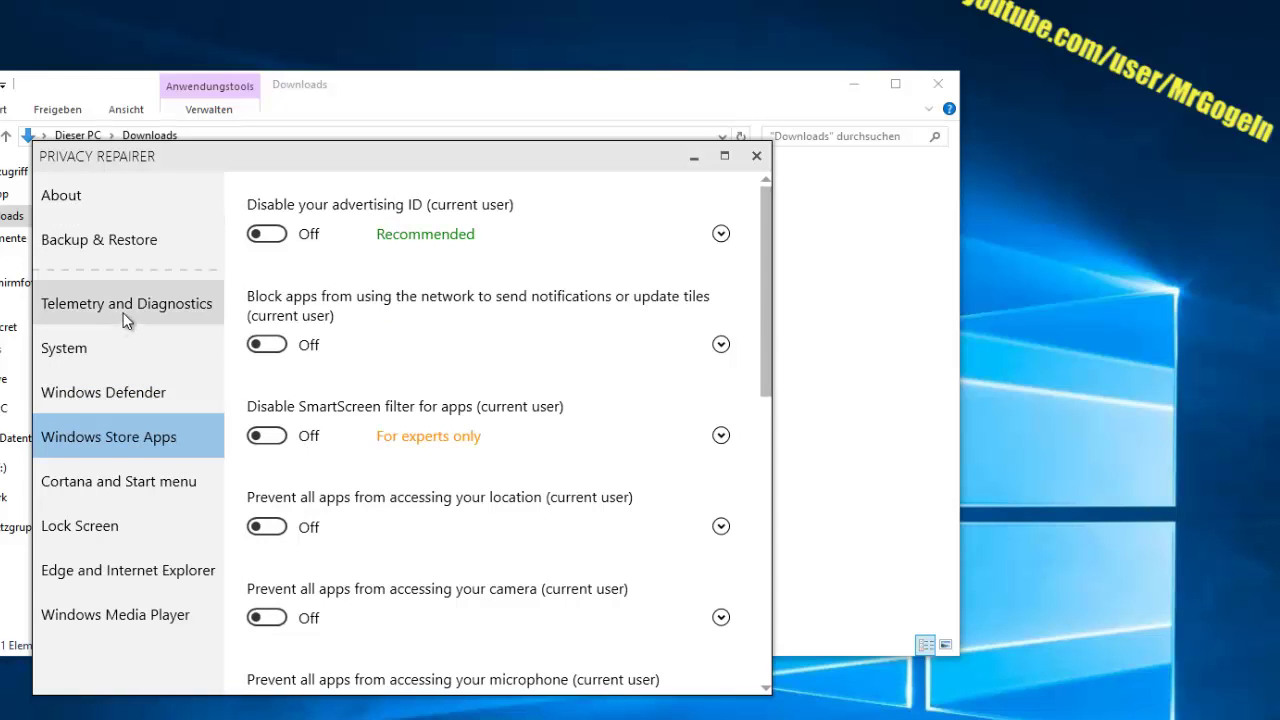
- Expand the details of the CEIP opt-out option in Telemetry and Diagnostics and read its description and affected registry settings
click(122, 308)
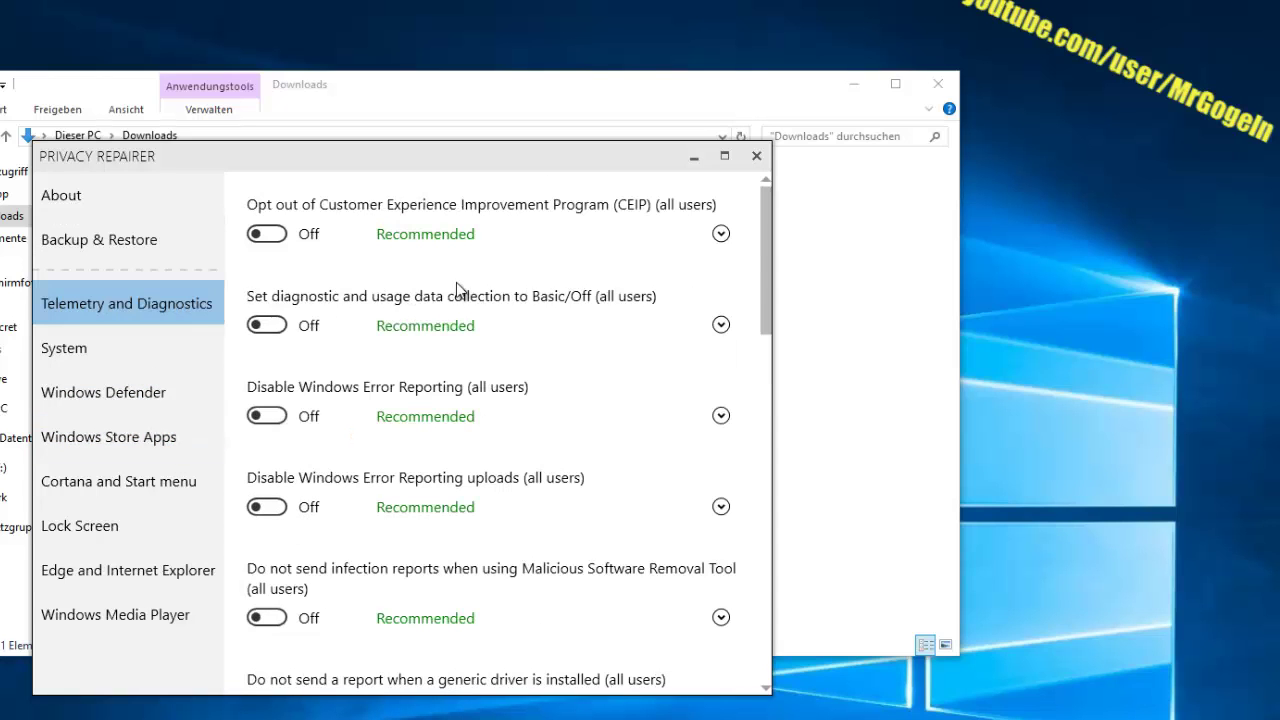
click(720, 236)
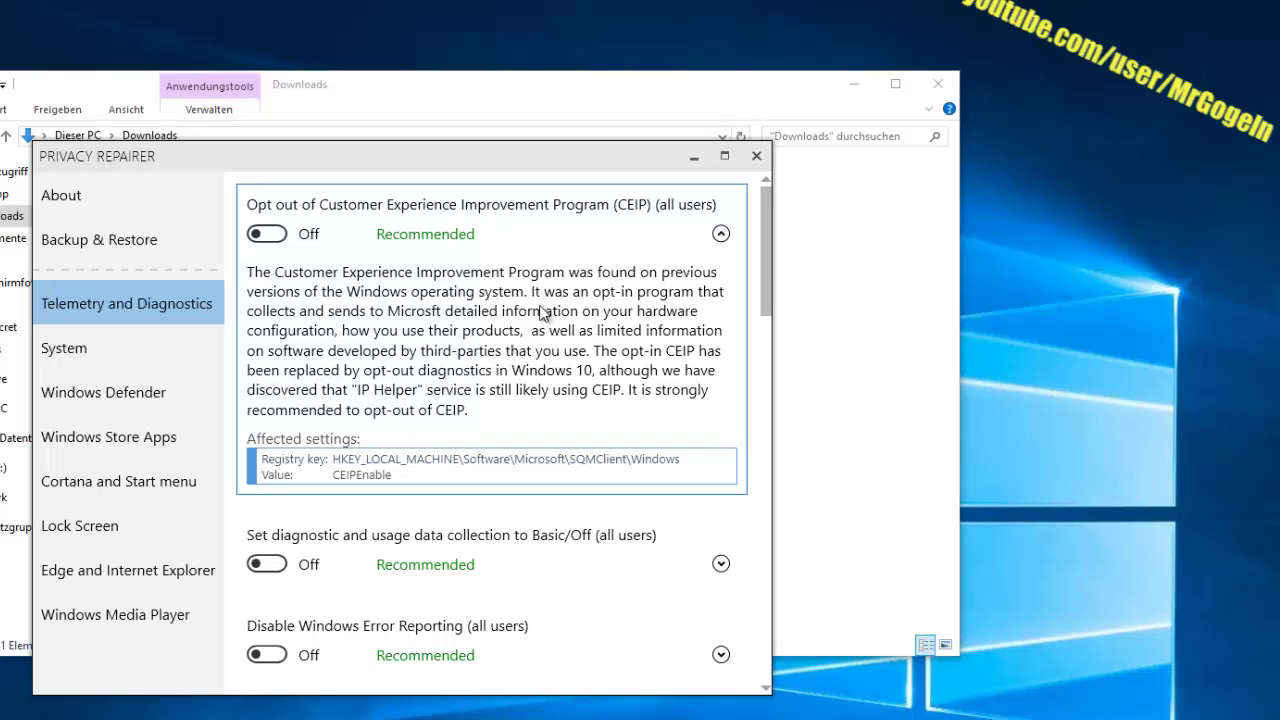
scroll(530, 365, down, 3)
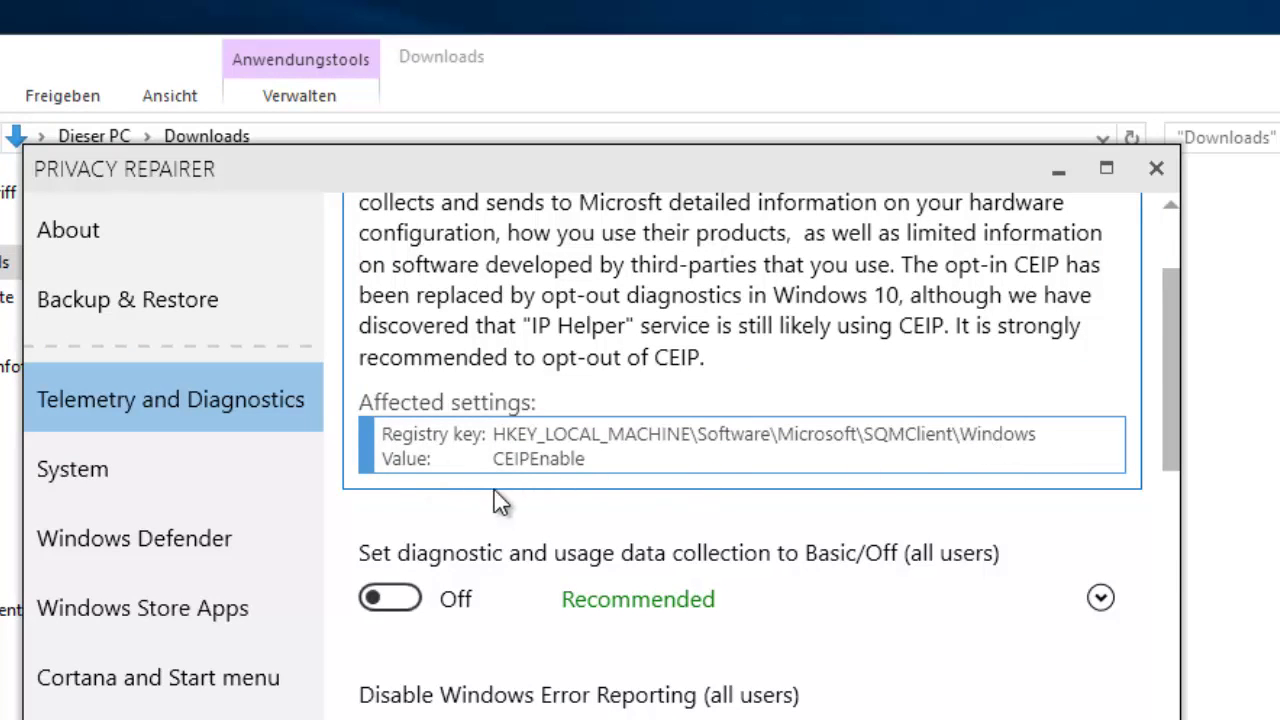
scroll(494, 490, down, 4)
scroll(563, 522, up, 6)
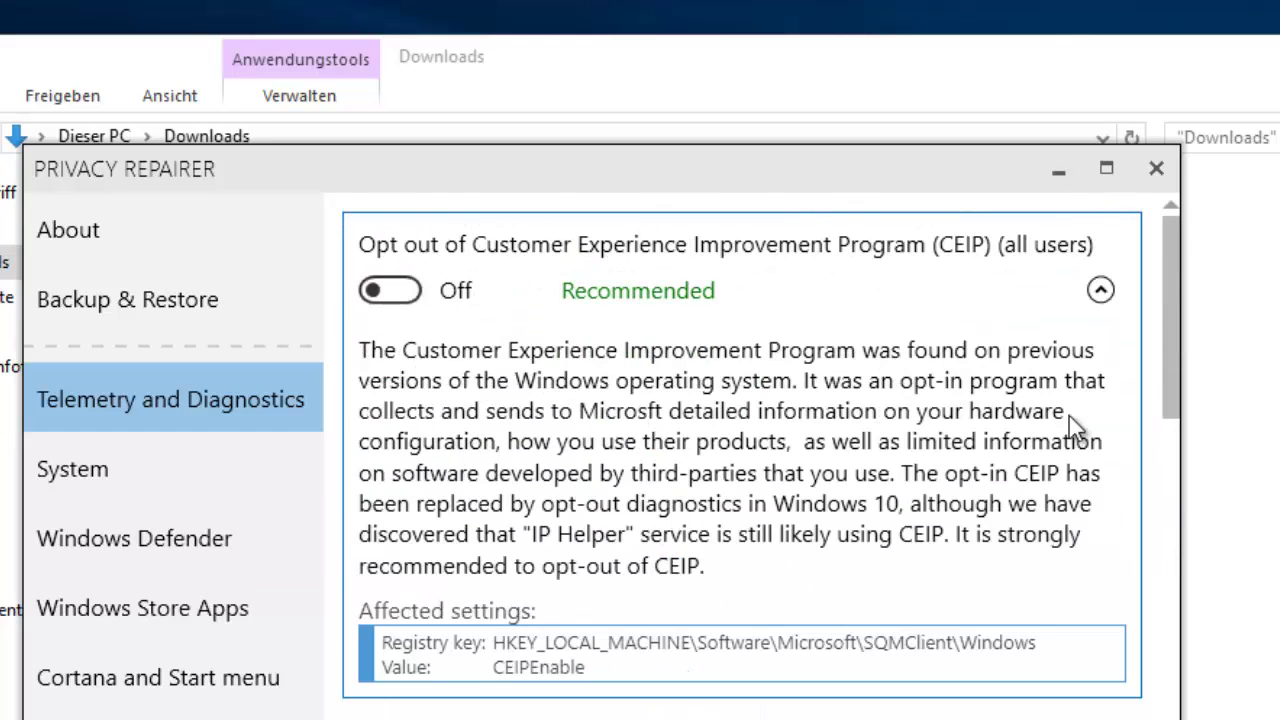
- Collapse the CEIP option's details, look through Windows Defender, Backup & Restore and other categories, and return to the About page
click(1100, 291)
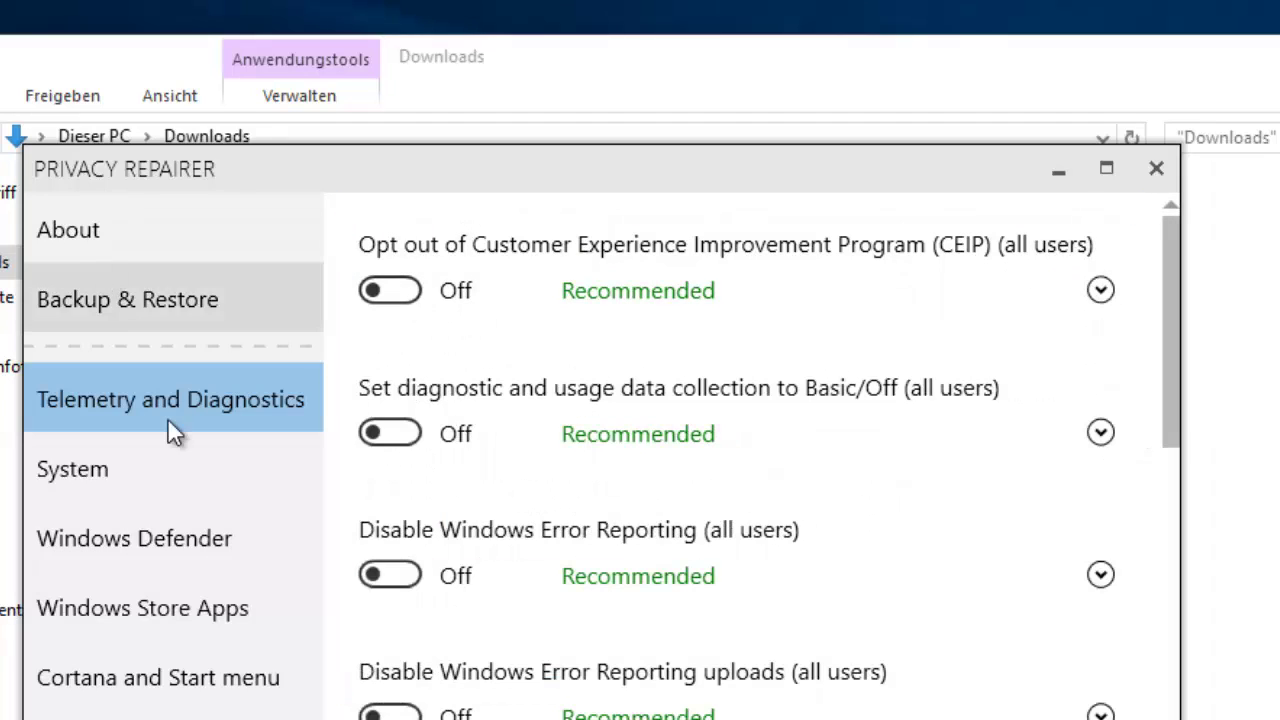
click(205, 525)
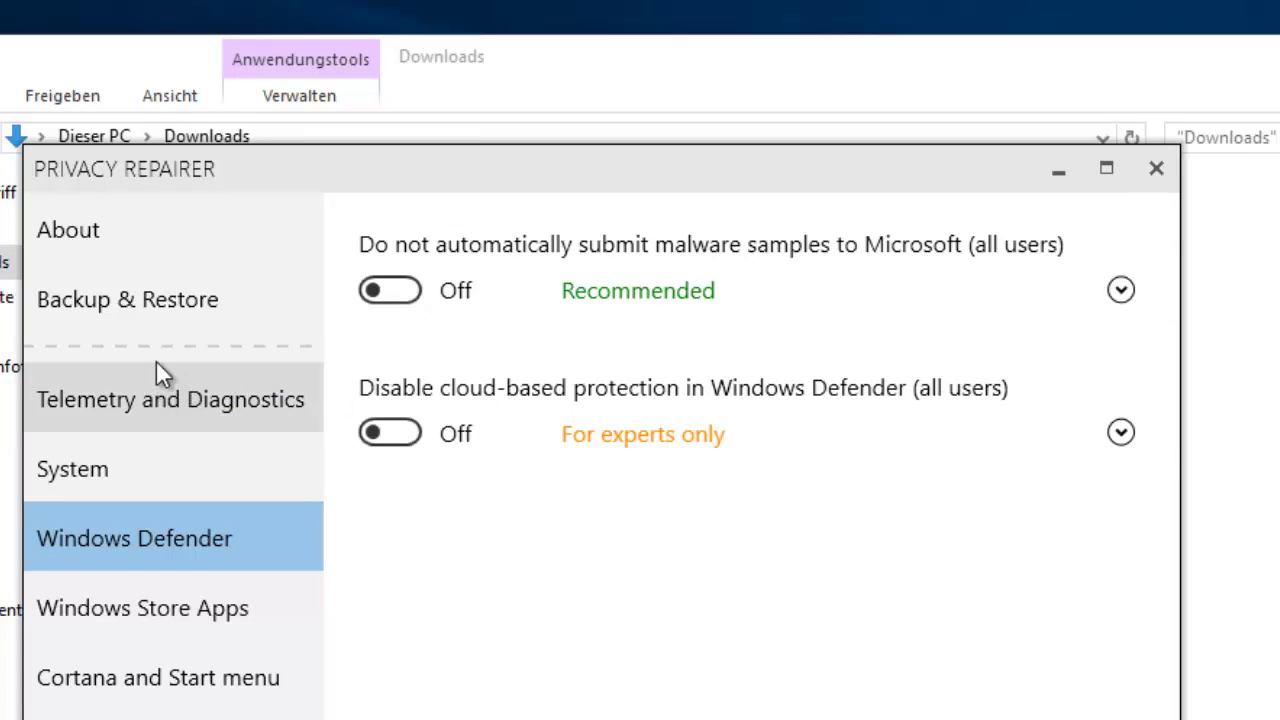
click(127, 299)
click(94, 240)
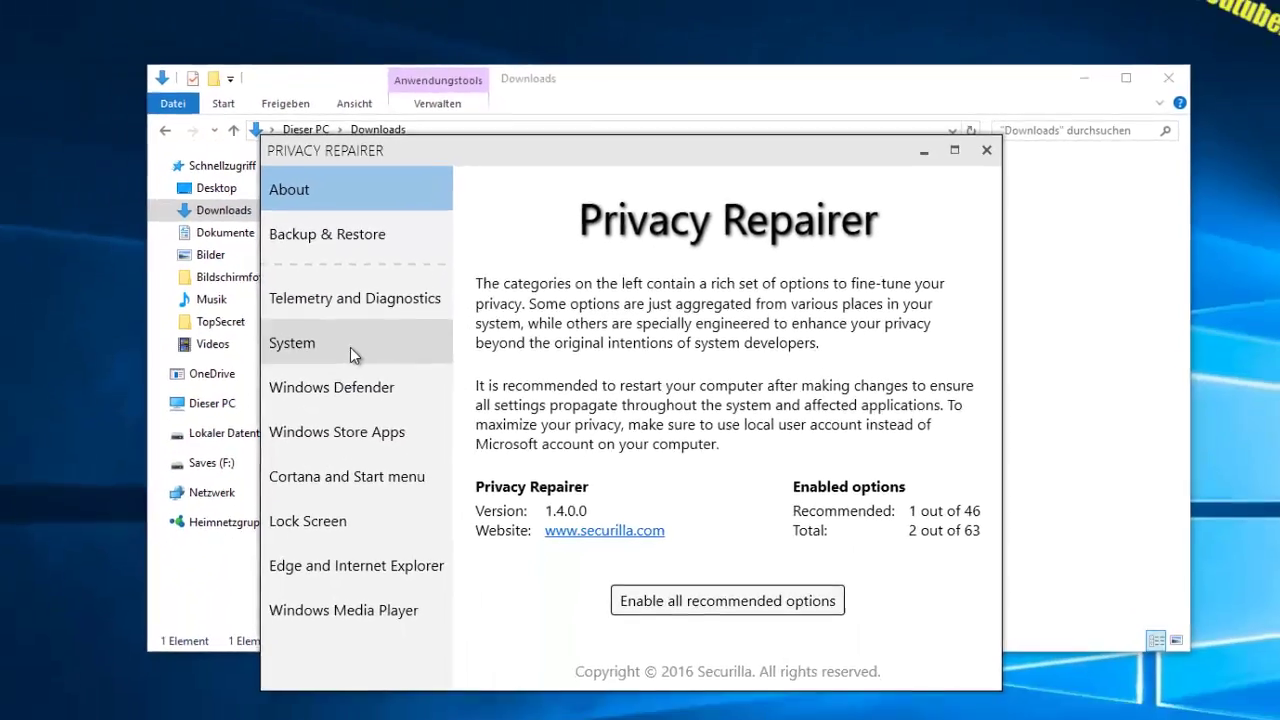
click(200, 437)
click(204, 564)
click(214, 628)
click(445, 412)
click(430, 442)
click(405, 170)
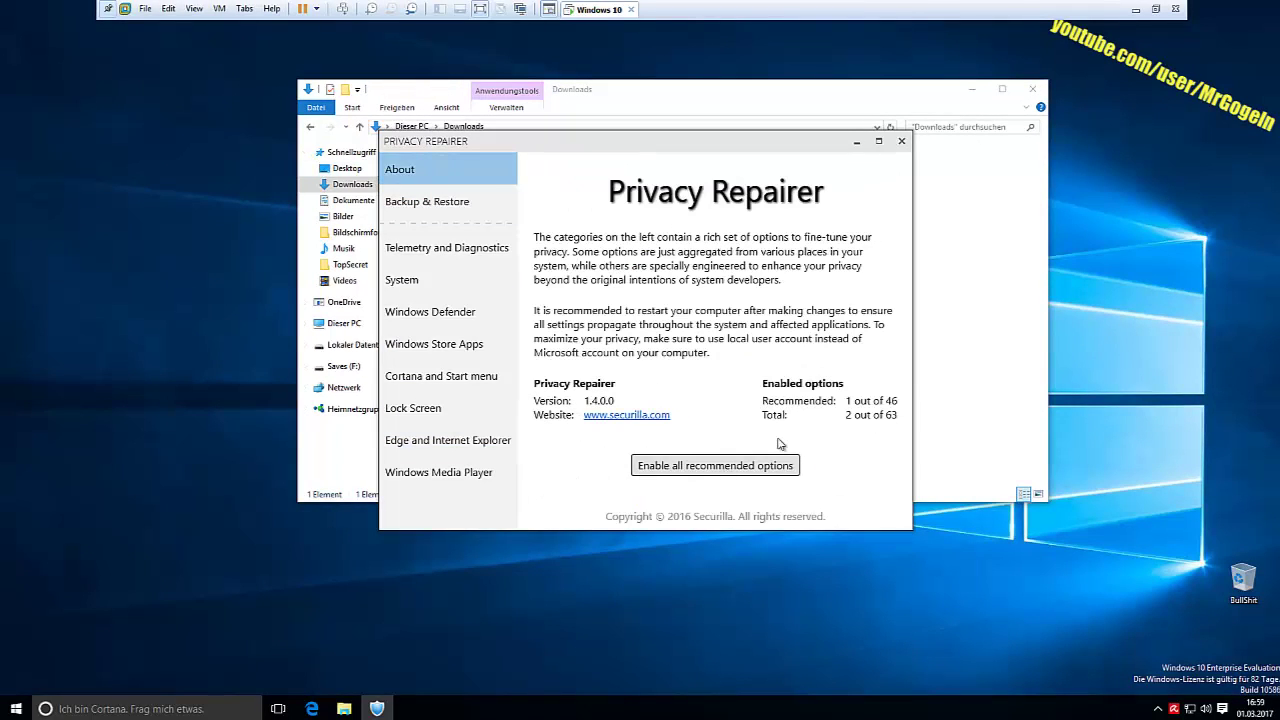
- Look through the Telemetry and Diagnostics, Windows Defender, Windows Store Apps, Cortana and Start menu, and Edge and Internet Explorer categories
click(483, 243)
click(466, 305)
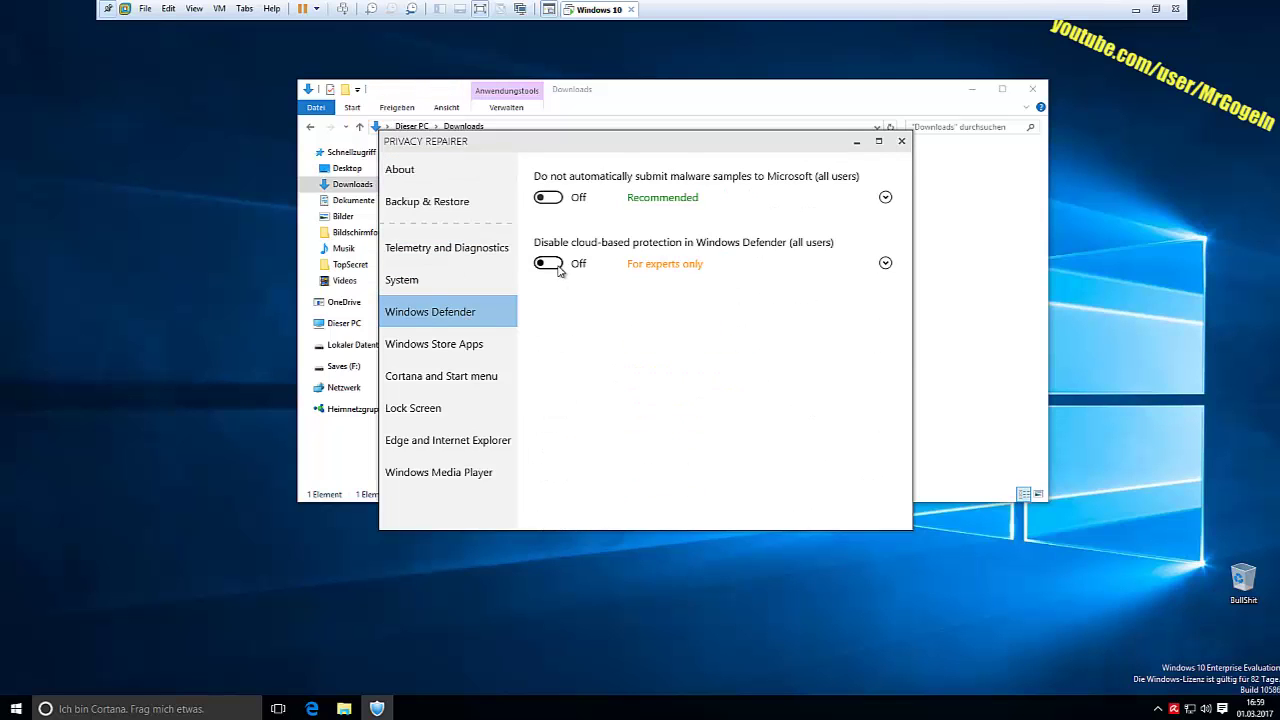
click(460, 344)
click(460, 376)
click(460, 440)
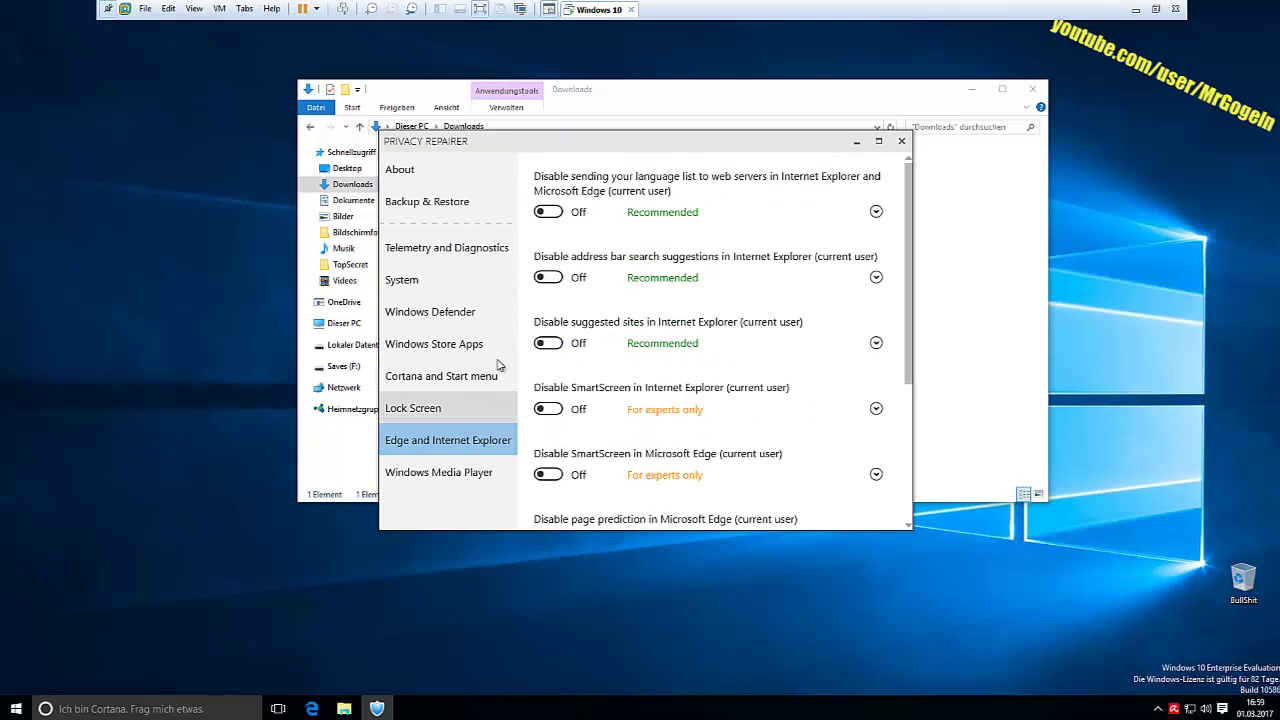
- Turn on "Disable WifiSense (current user)" in the System category and read the details of "Stop sending Microsoft info about how you write"
click(465, 288)
click(556, 264)
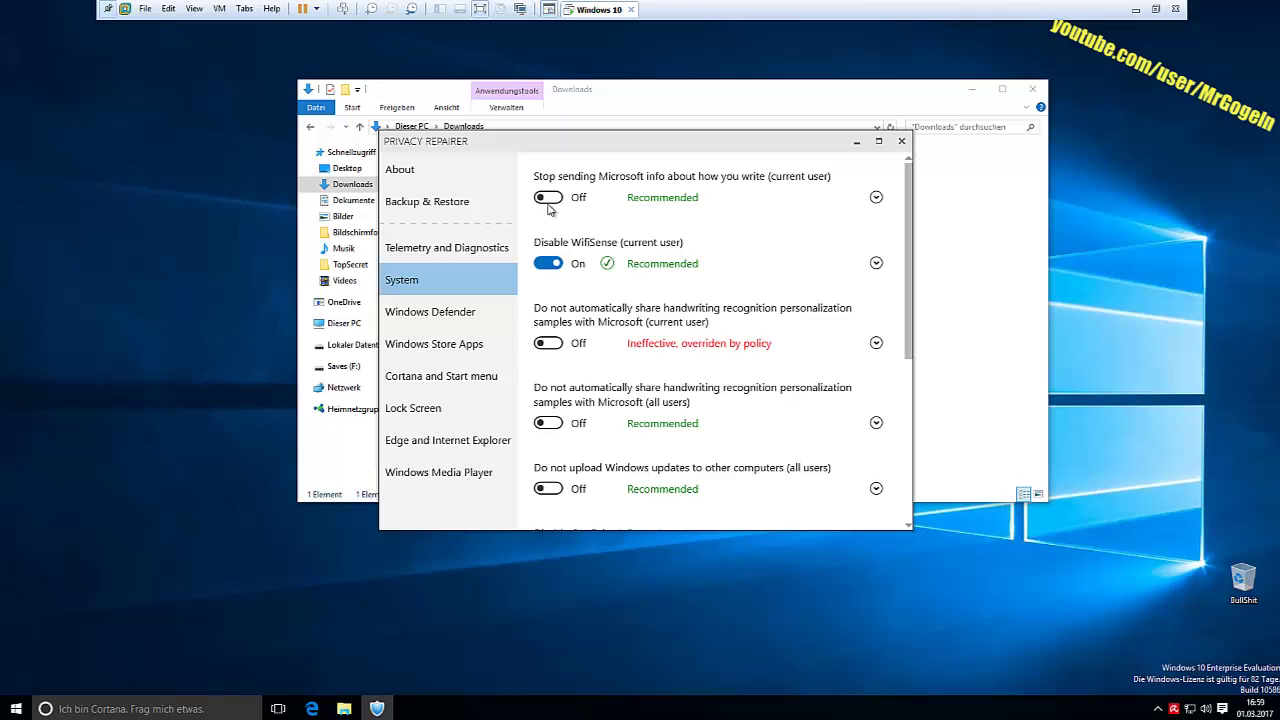
click(876, 197)
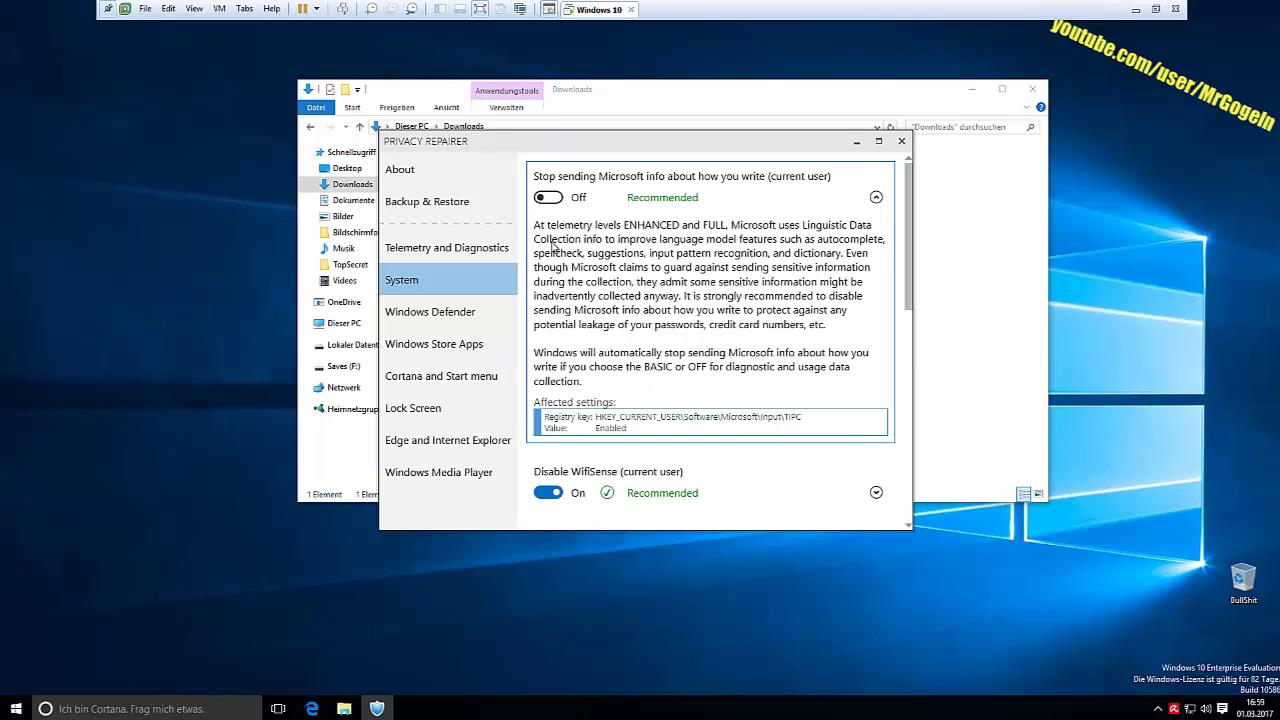
scroll(638, 342, down, 3)
- Enable all recommended options from the About page and agree to create a system restore point first
click(425, 247)
click(425, 170)
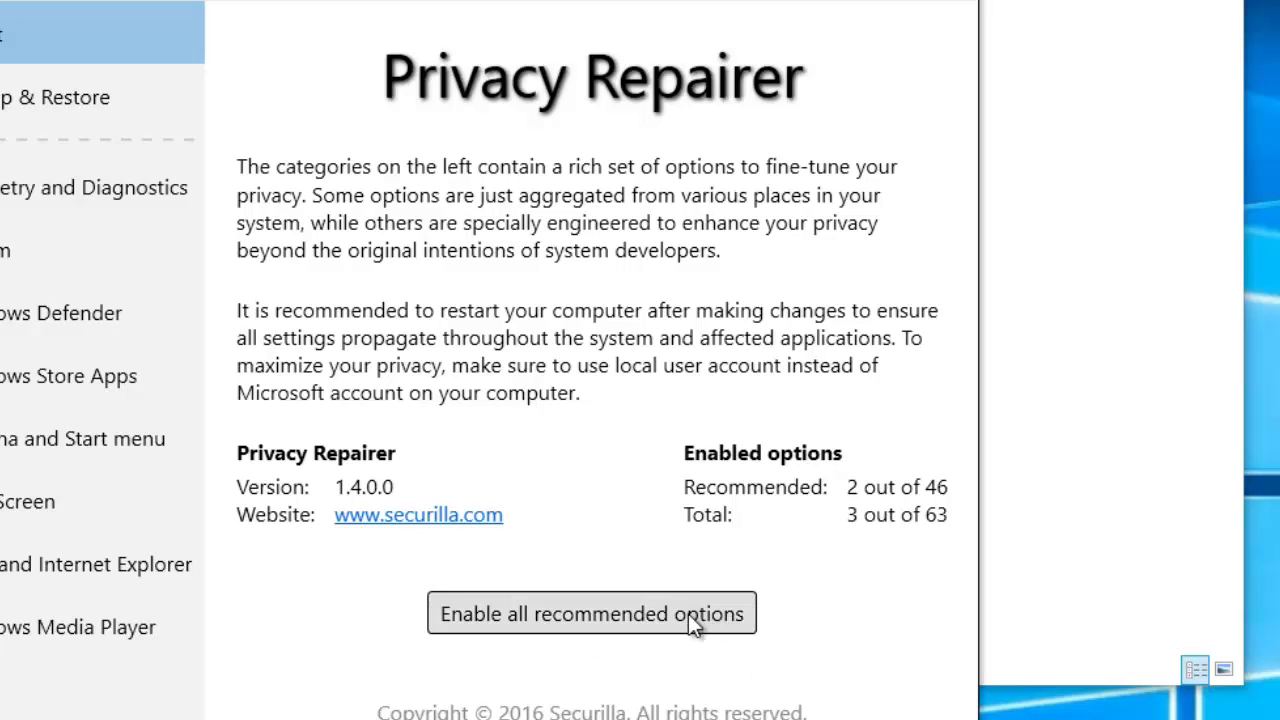
click(627, 613)
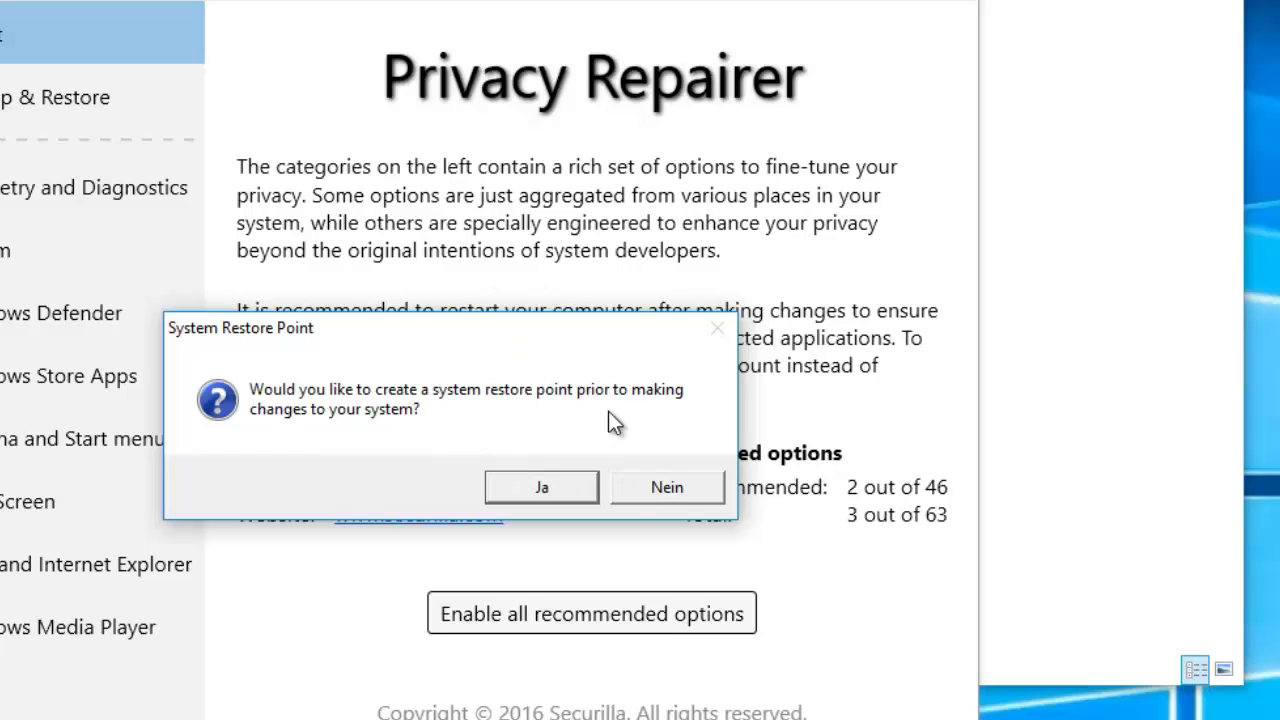
click(518, 487)
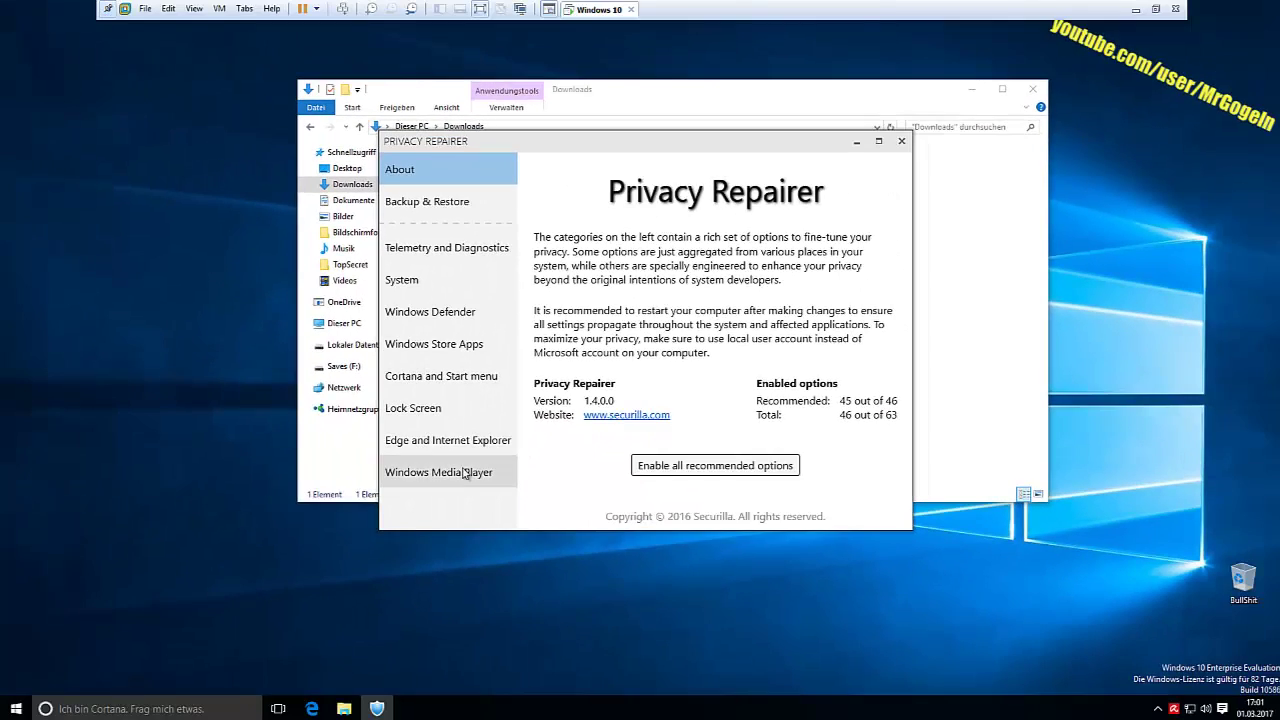
- Review the options in Windows Media Player, Lock Screen, Cortana and Start menu, System and Telemetry, and return to the About page
click(440, 472)
click(430, 408)
click(430, 375)
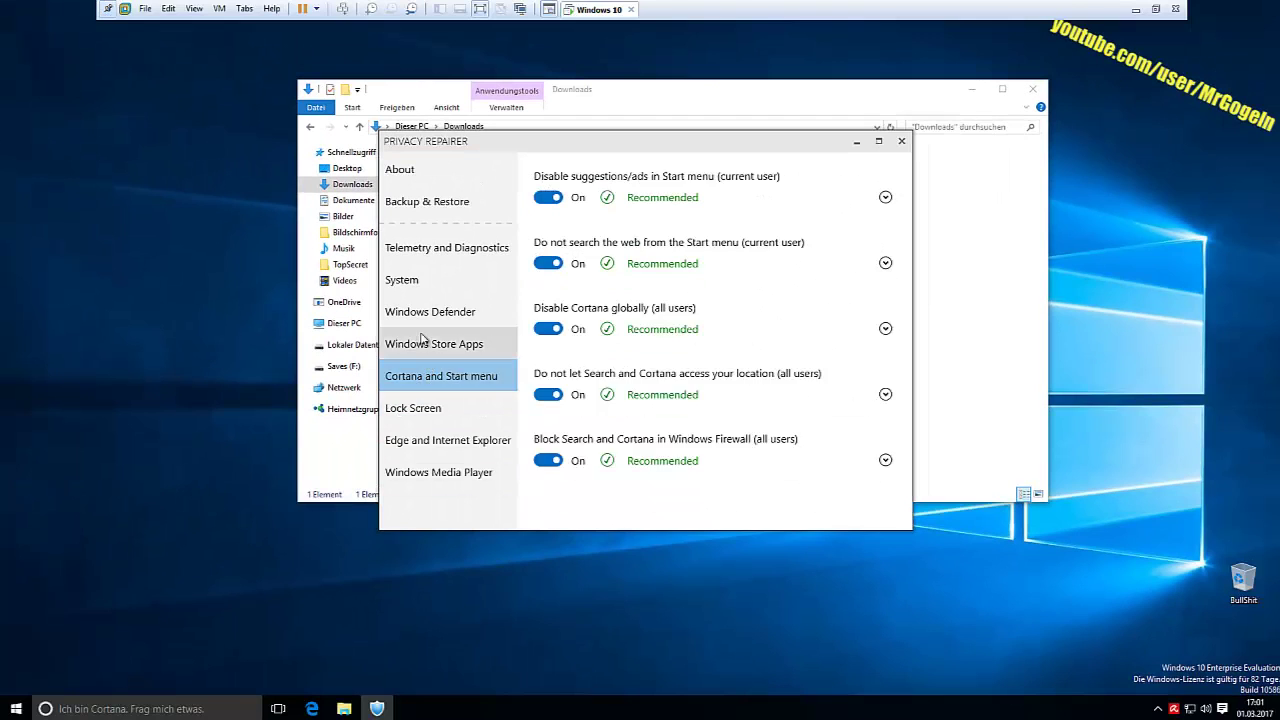
click(410, 280)
click(430, 247)
click(420, 201)
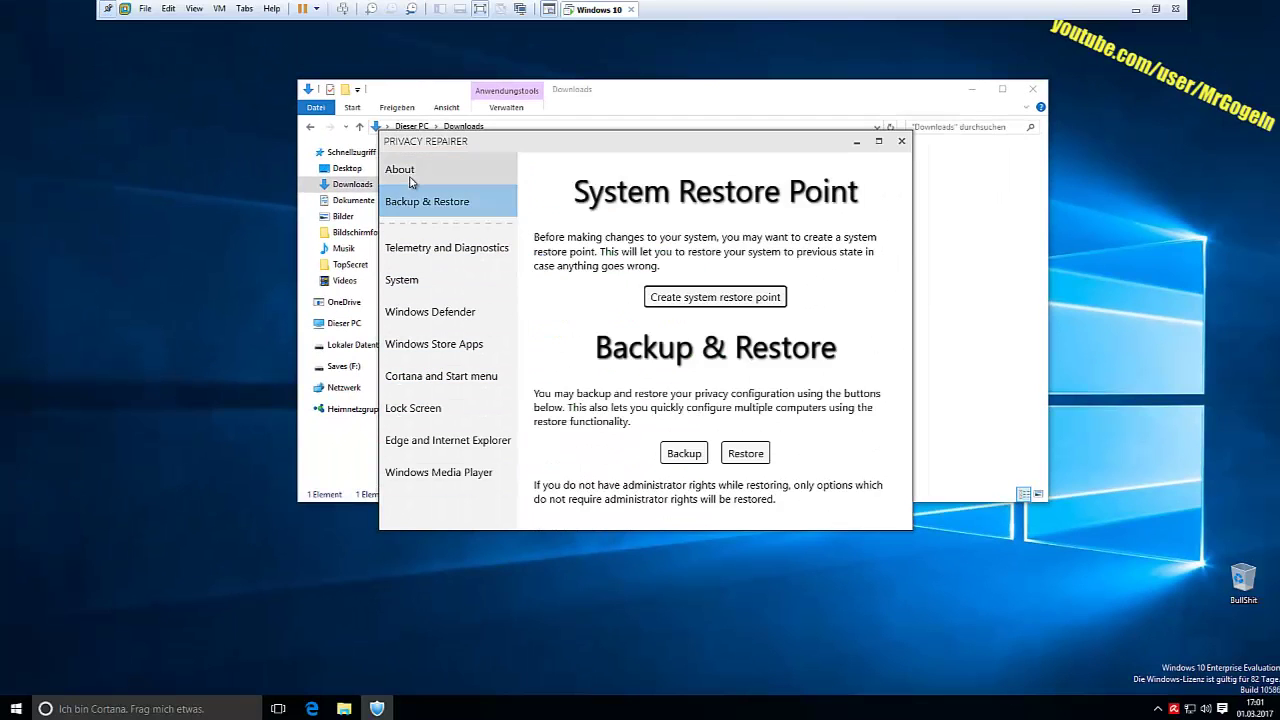
click(402, 172)
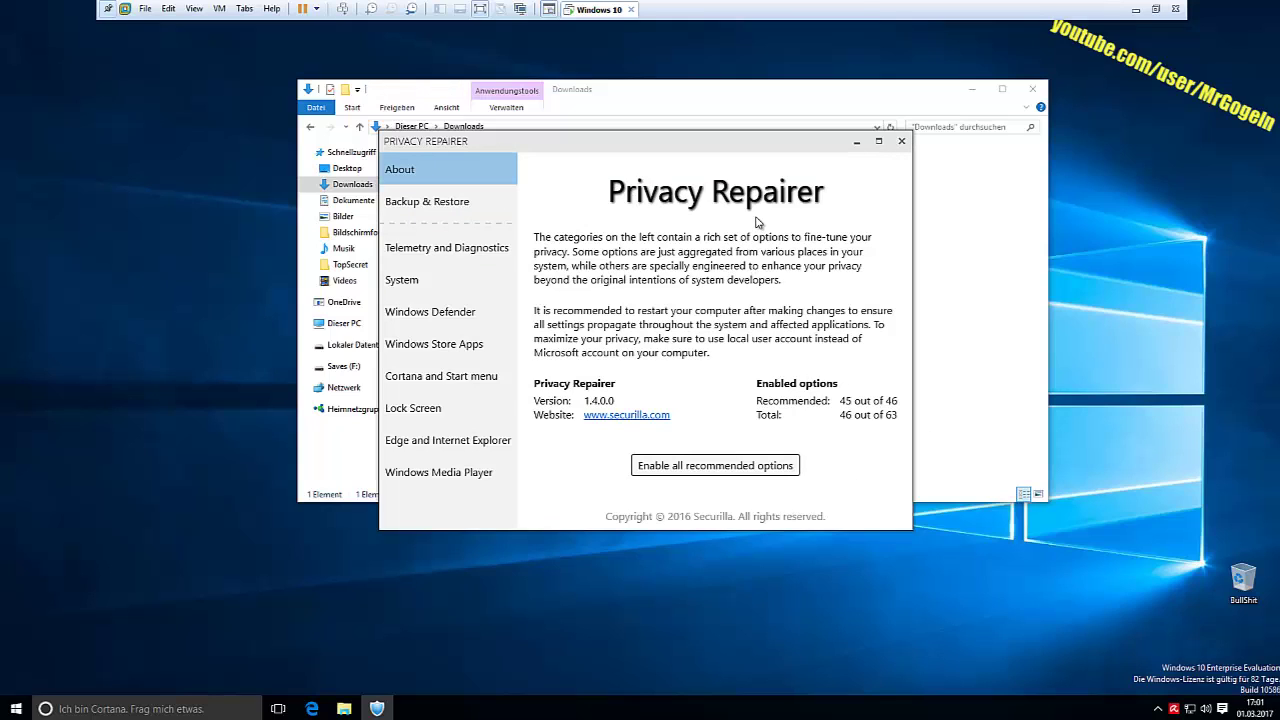
- Reposition the Privacy Repairer window and close the program
drag(806, 144, 819, 100)
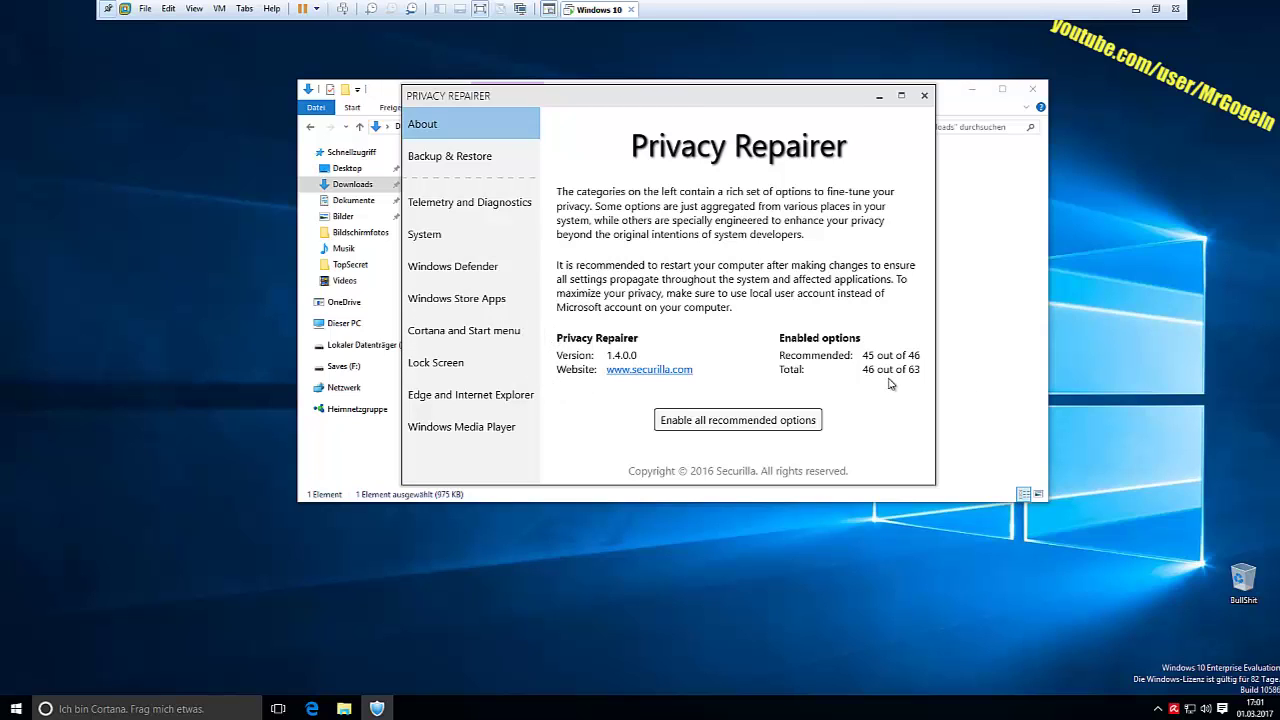
drag(749, 106, 778, 143)
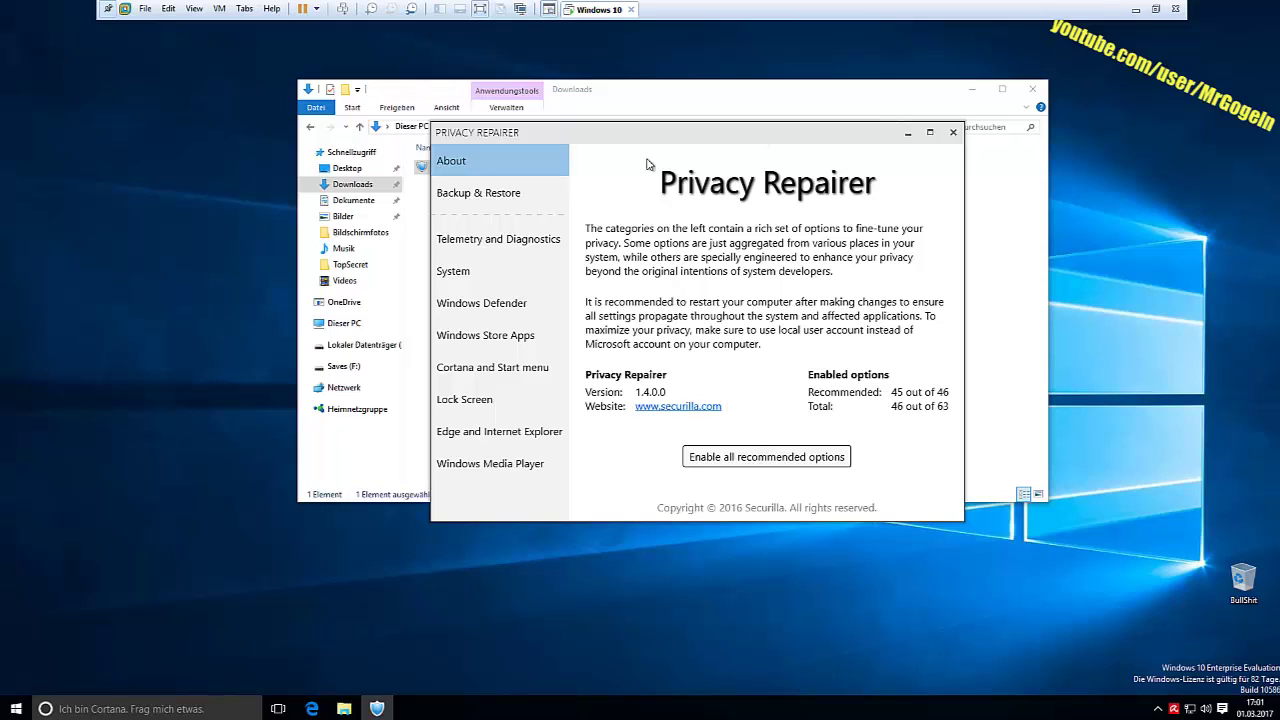
click(953, 132)
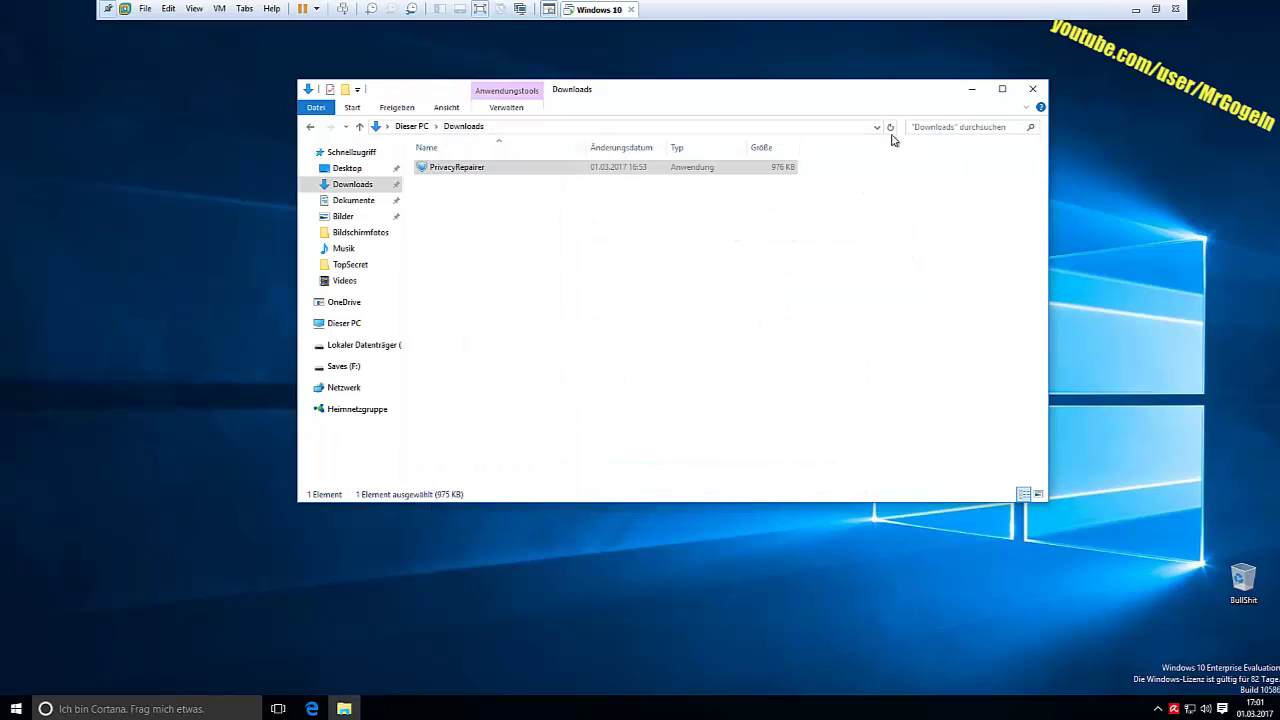
- Run PrivacyRepairer from the Downloads folder without administrator rights, allow it to execute and accept the license agreement
click(460, 176)
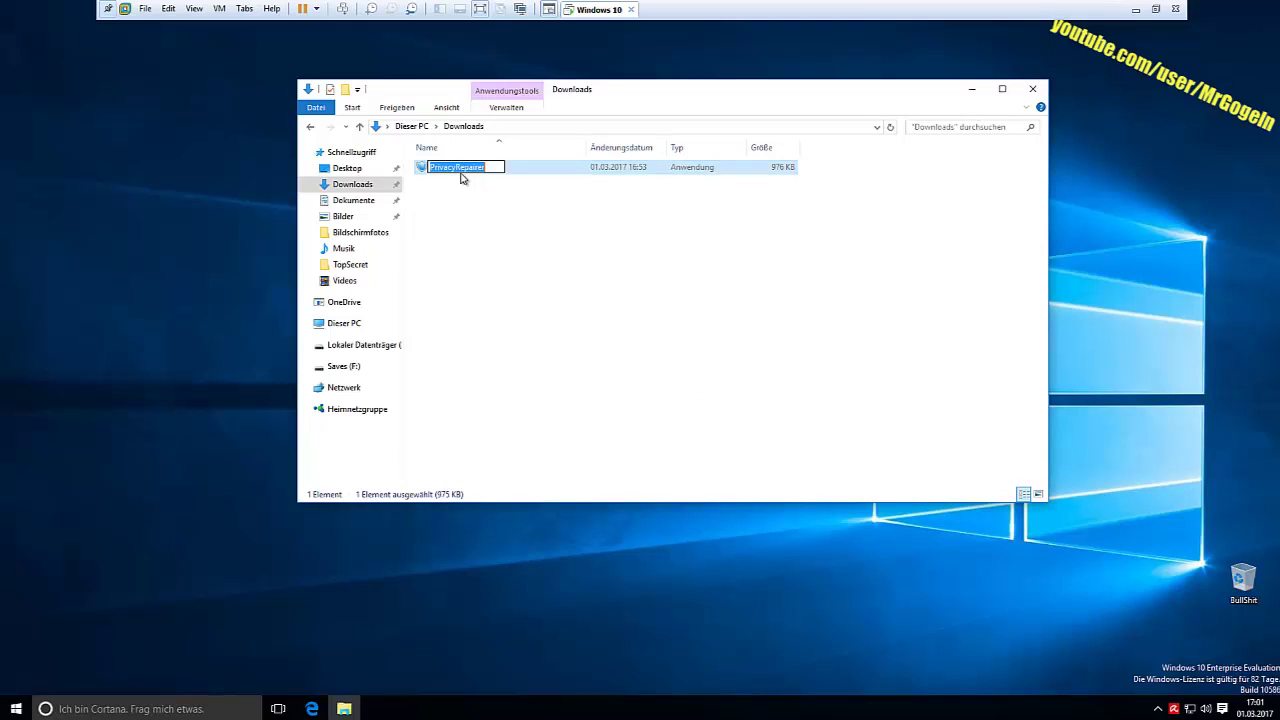
key(Escape)
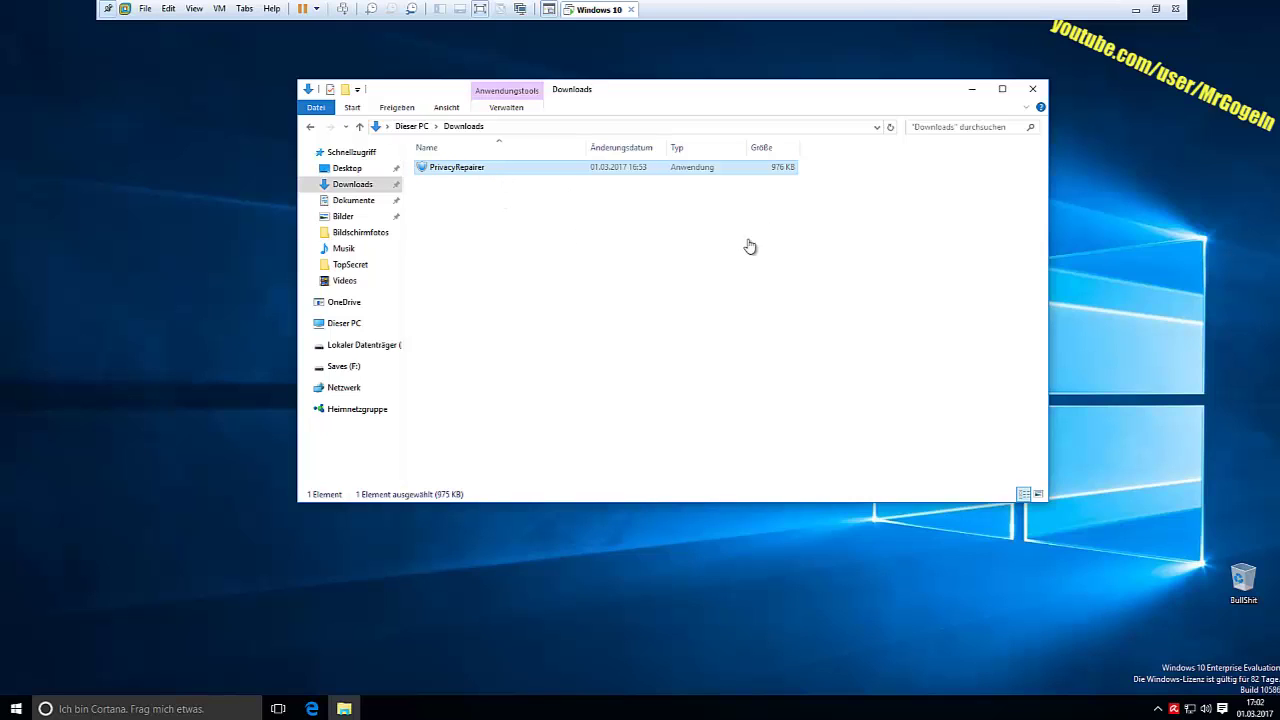
click(457, 168)
click(497, 244)
double_click(458, 172)
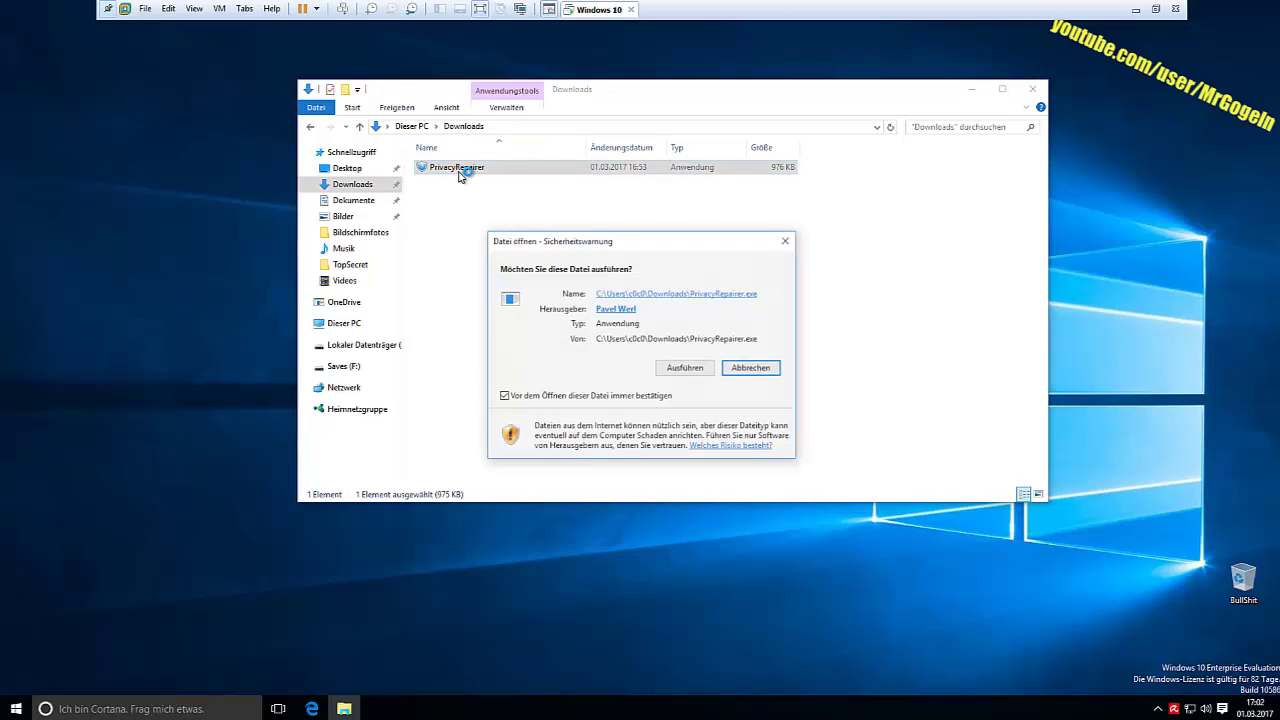
click(699, 372)
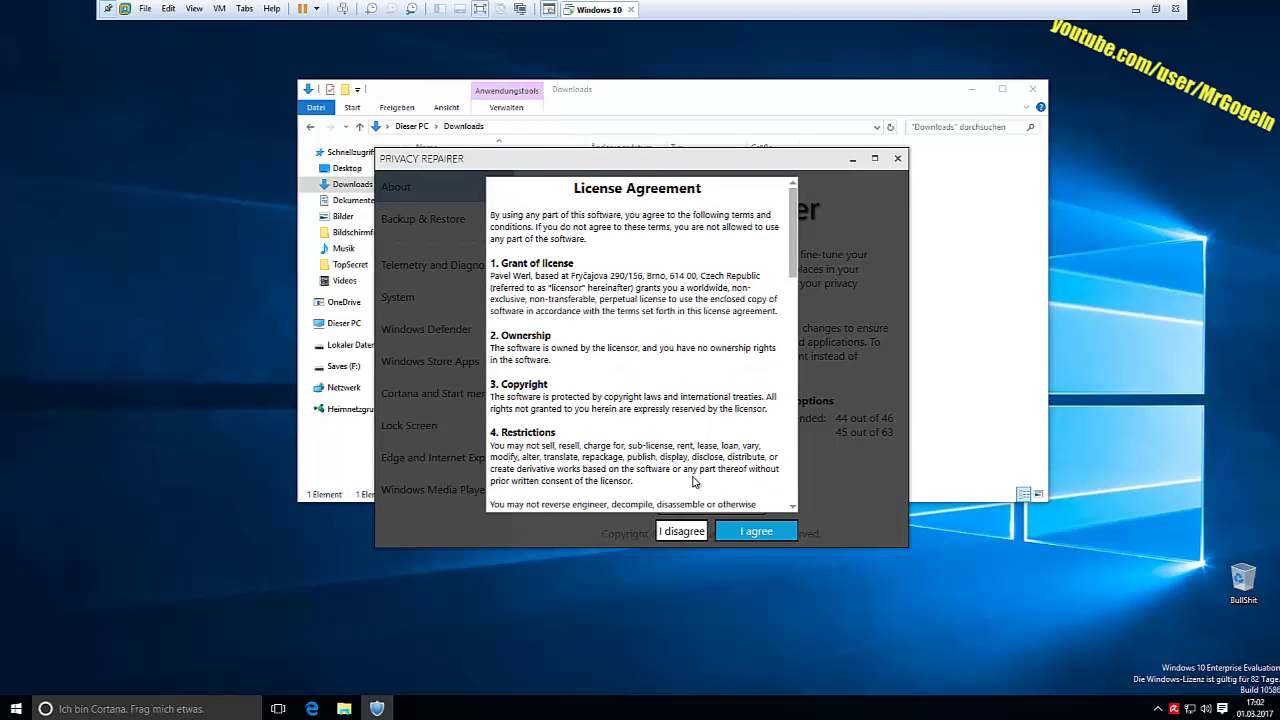
click(730, 531)
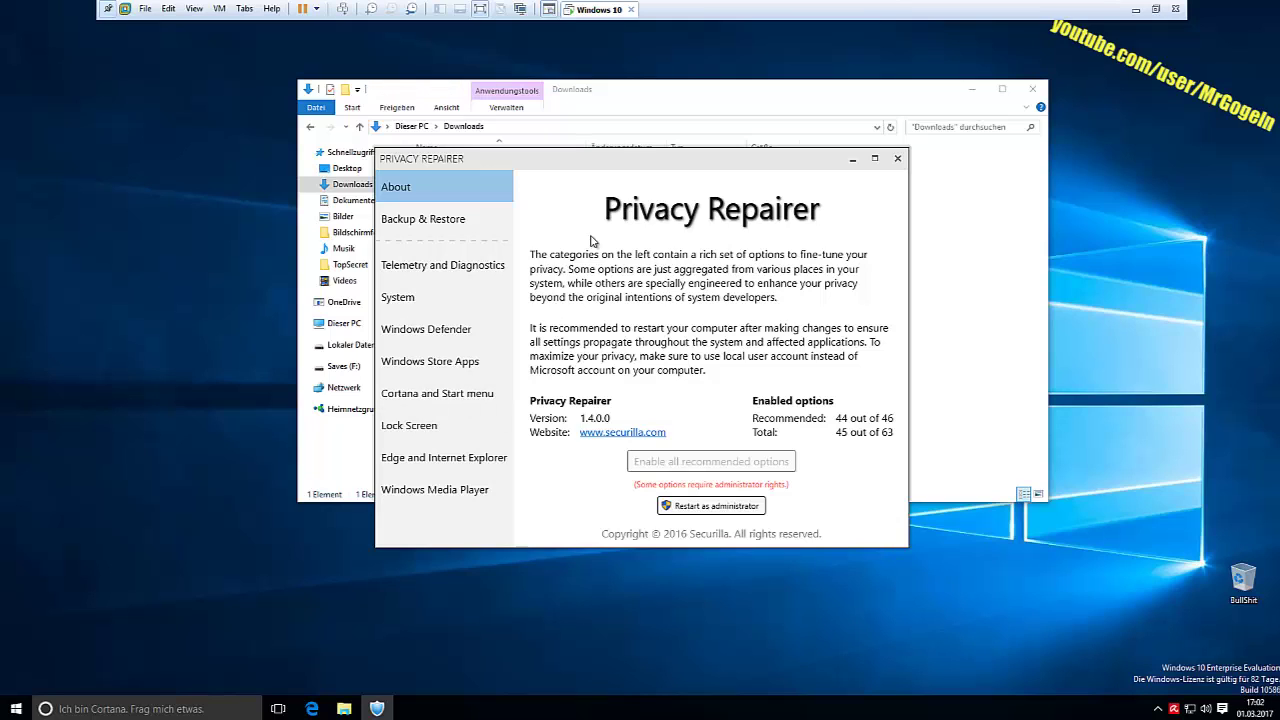
- Close Privacy Repairer and the Downloads folder window, and minimize the Windows 10 virtual machine
click(897, 158)
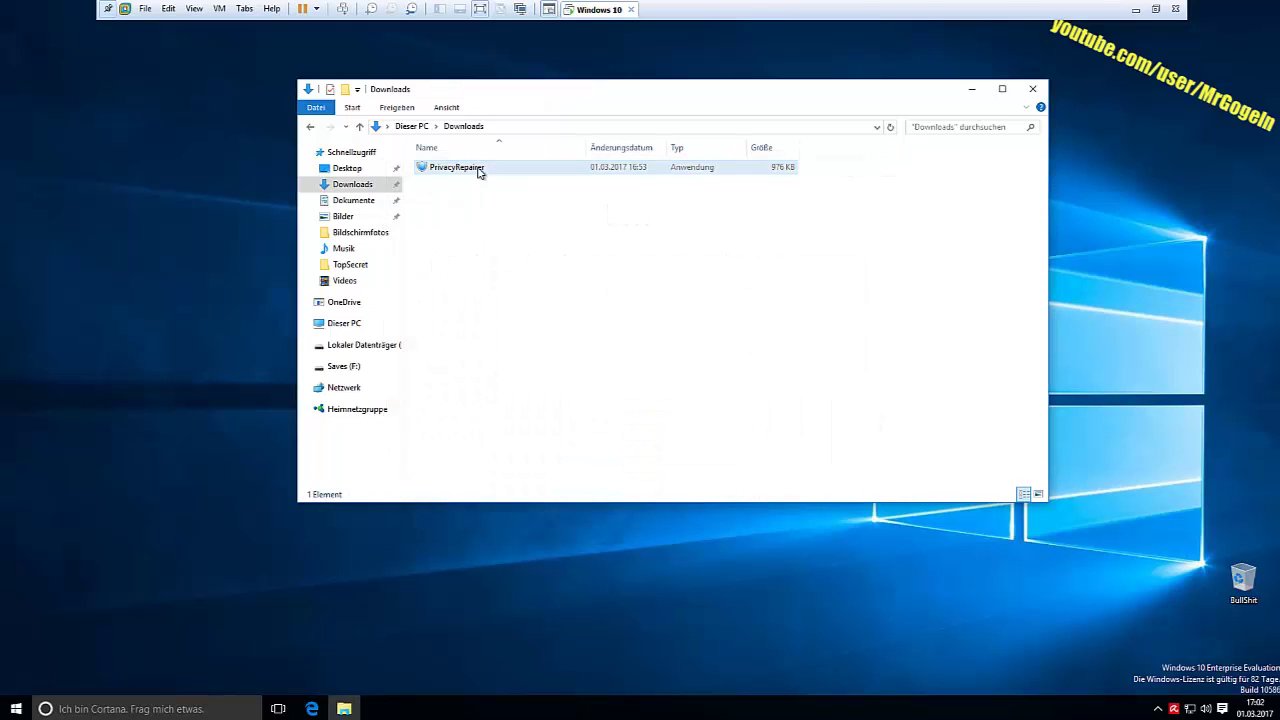
click(1033, 89)
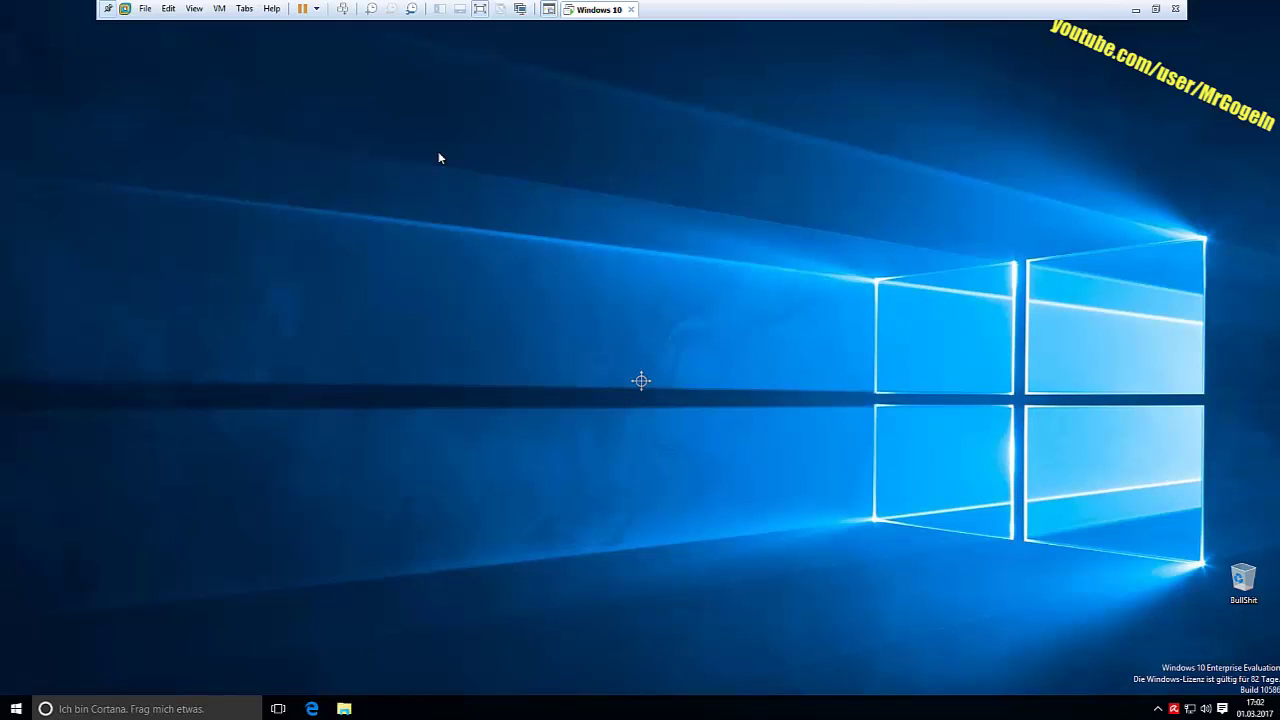
click(1135, 10)
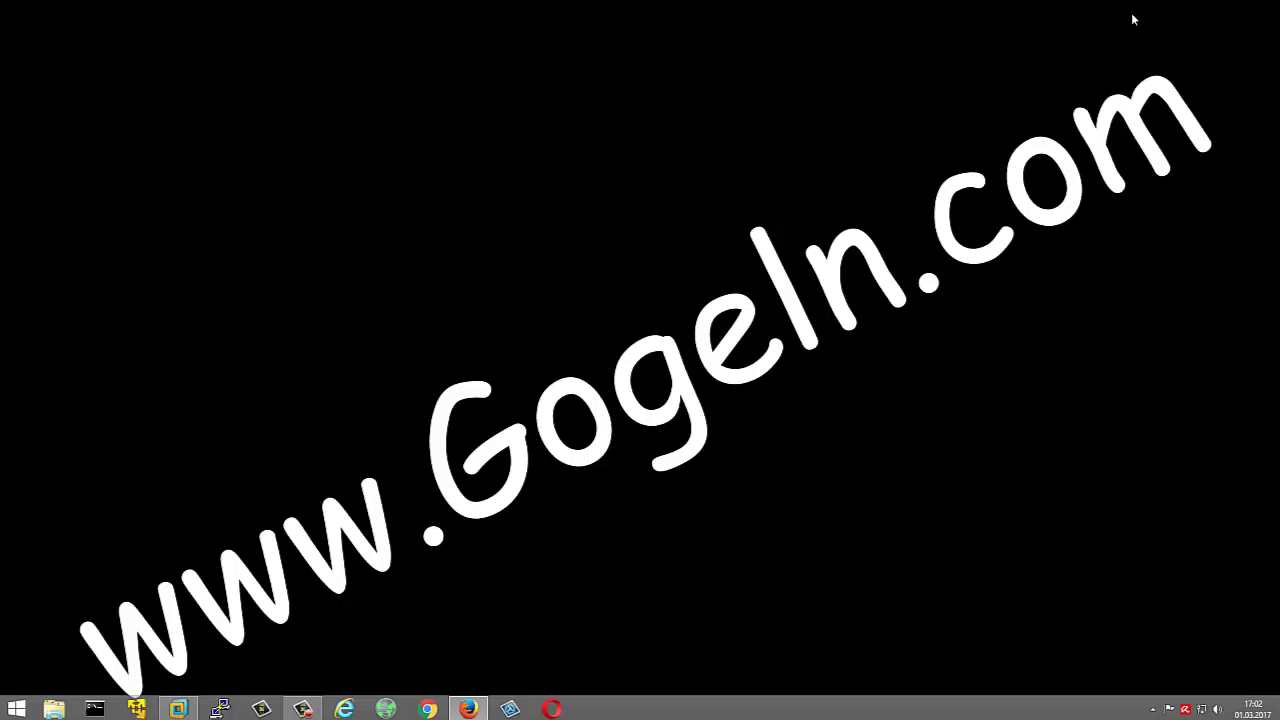